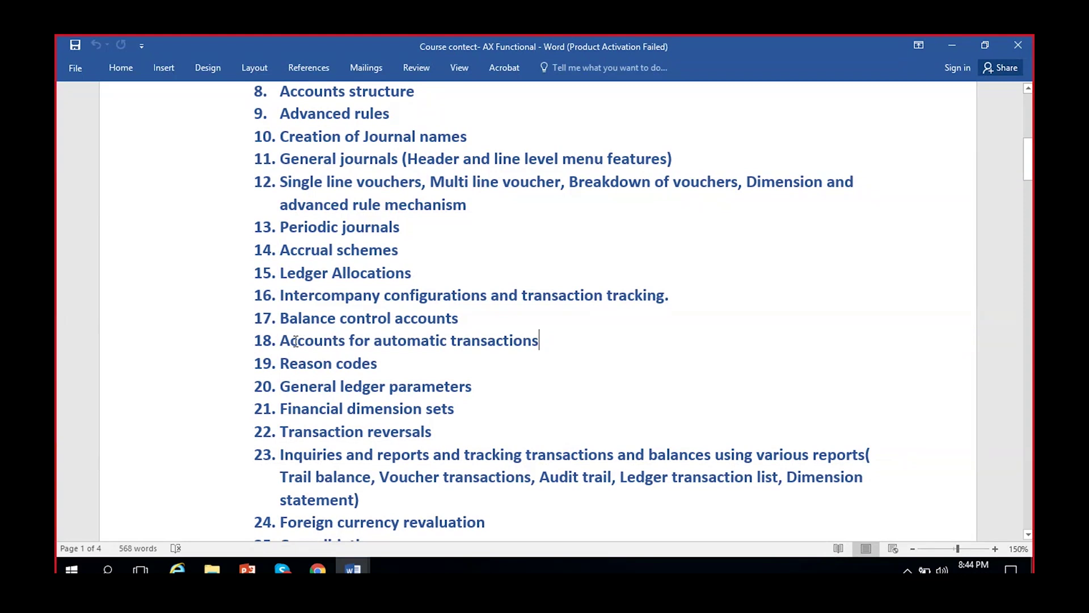
# Highlight the 'Accounts for automatic transactions' line in the notes document
pyautogui.moveTo(282, 339); pyautogui.dragTo(516, 344)
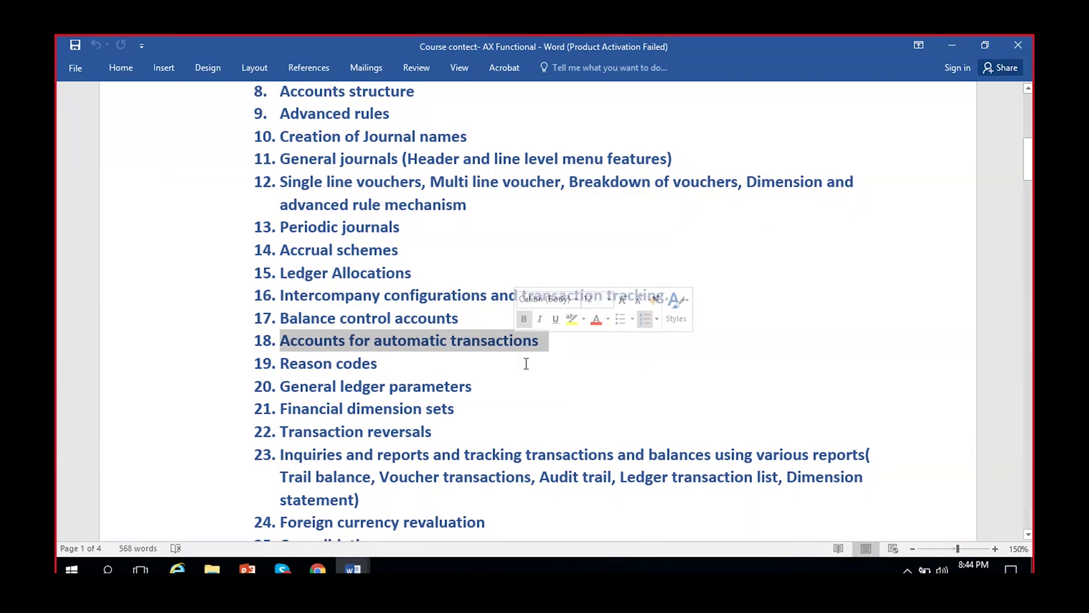
pyautogui.click(545, 338)
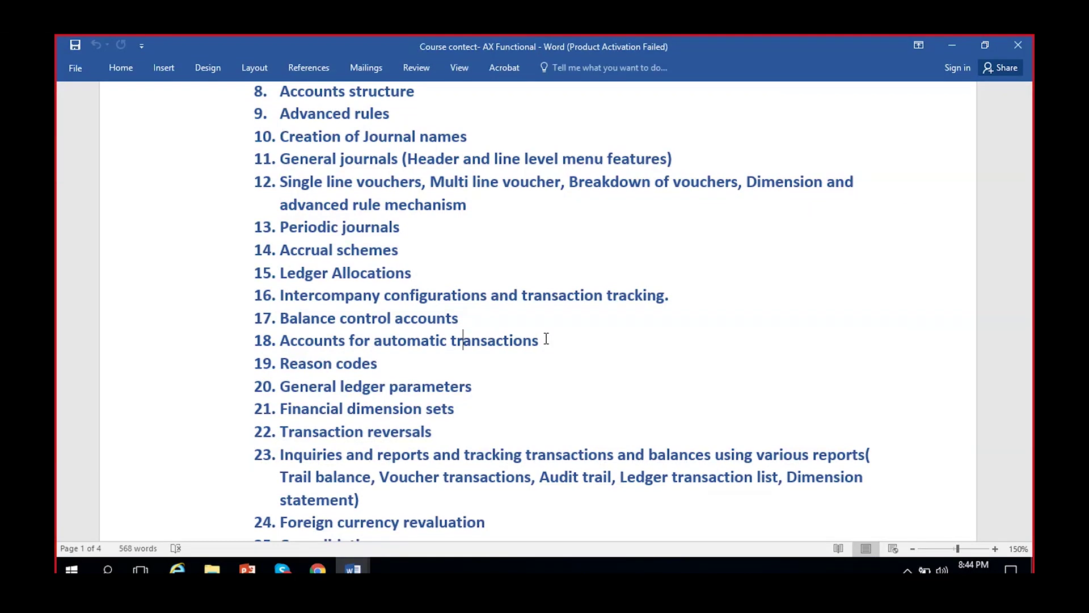
pyautogui.click(548, 341)
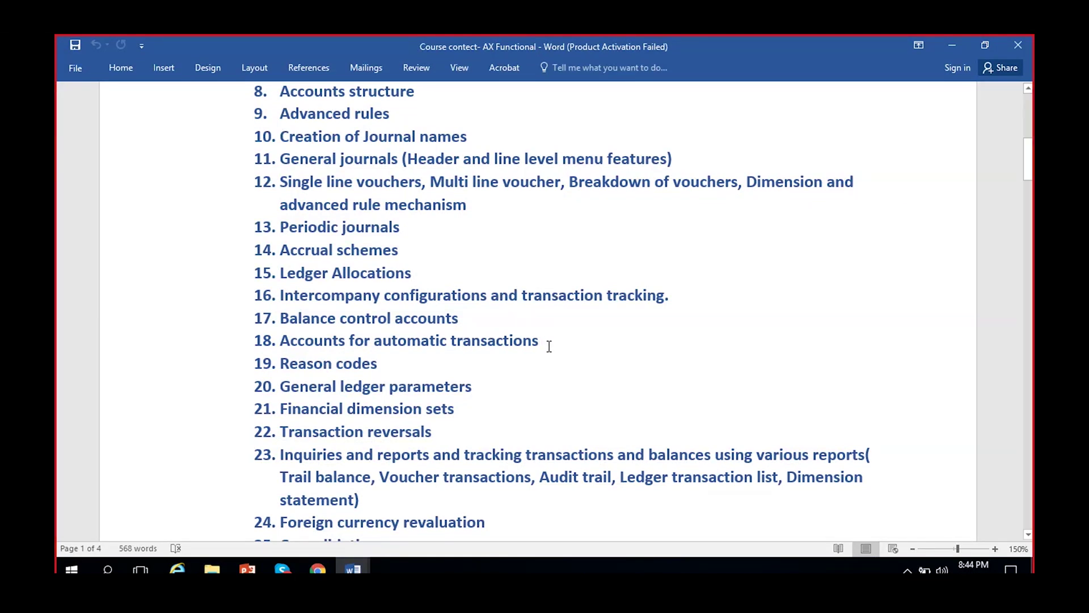
pyautogui.moveTo(281, 340); pyautogui.dragTo(532, 353)
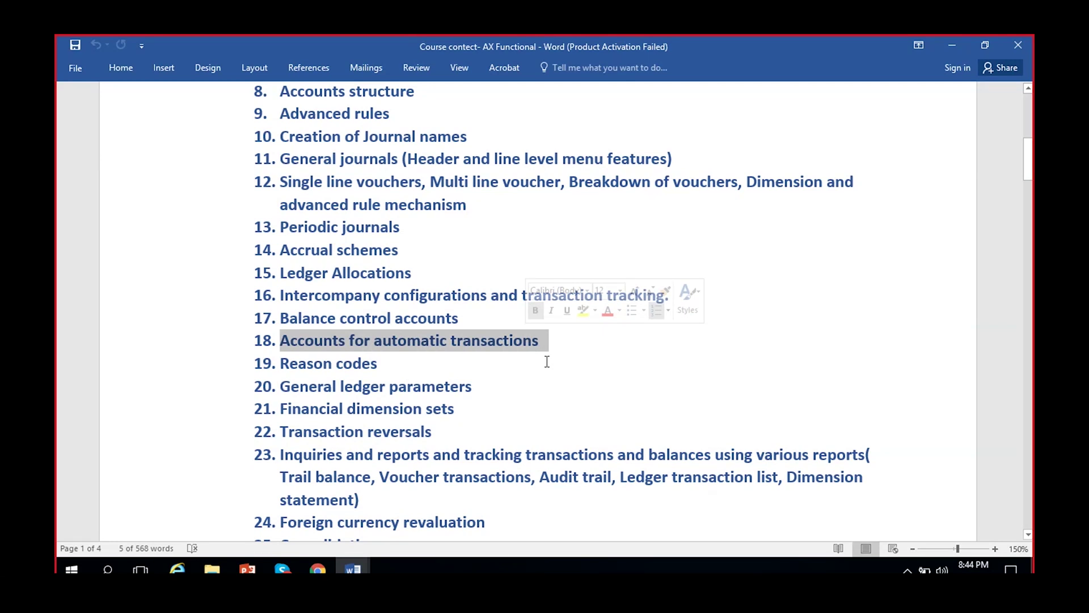
pyautogui.click(452, 344)
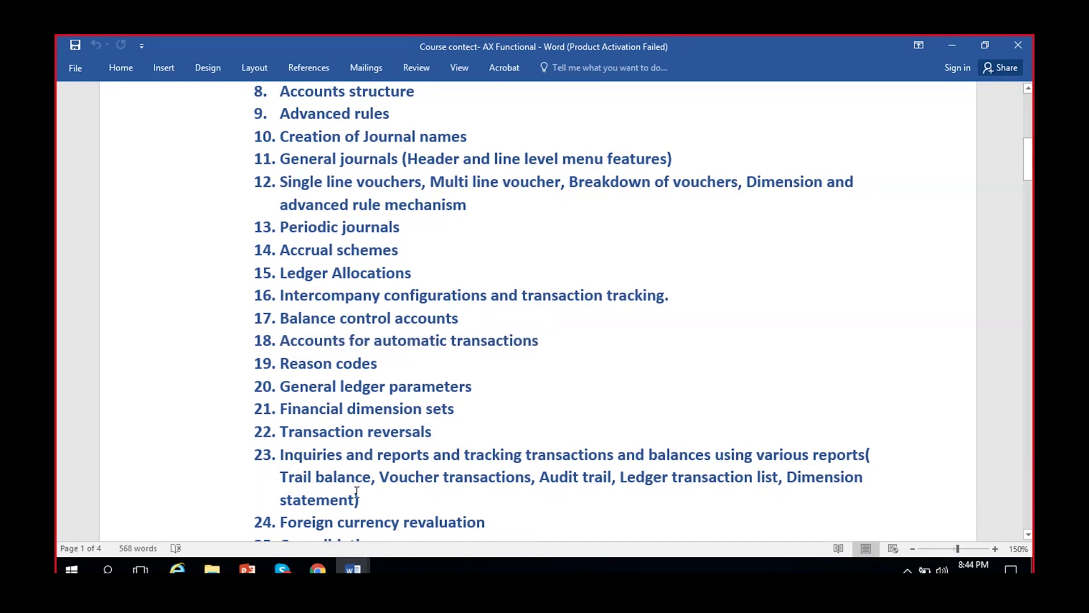
# In the Dynamics 365 browser window, open the Accounts for automatic transactions page for company MRF
pyautogui.hotkey('alt', 'Tab')
pyautogui.scroll(-3, 192, 474)
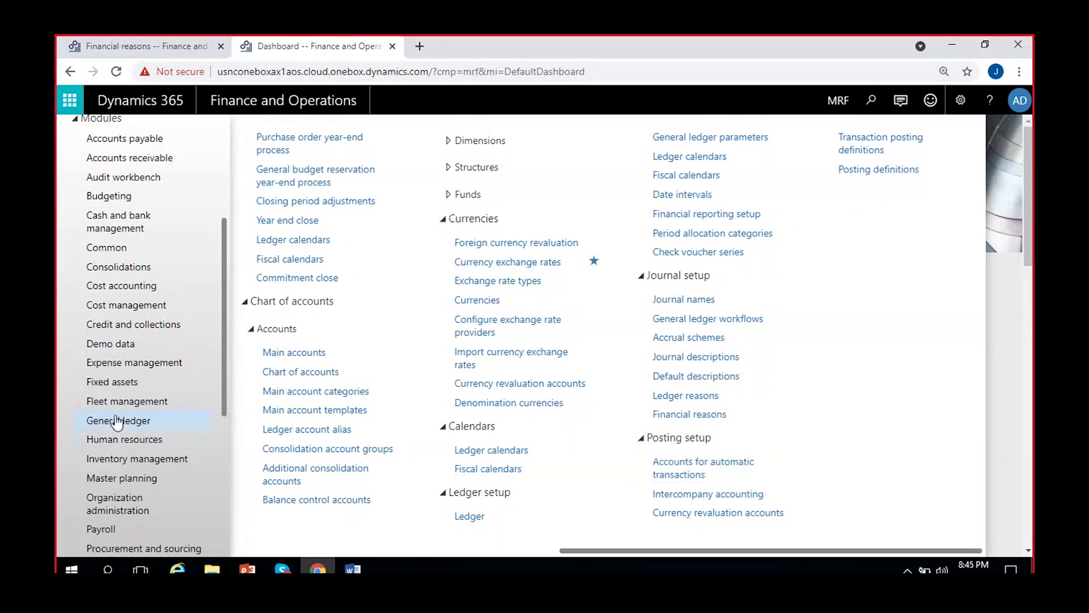
pyautogui.click(706, 465)
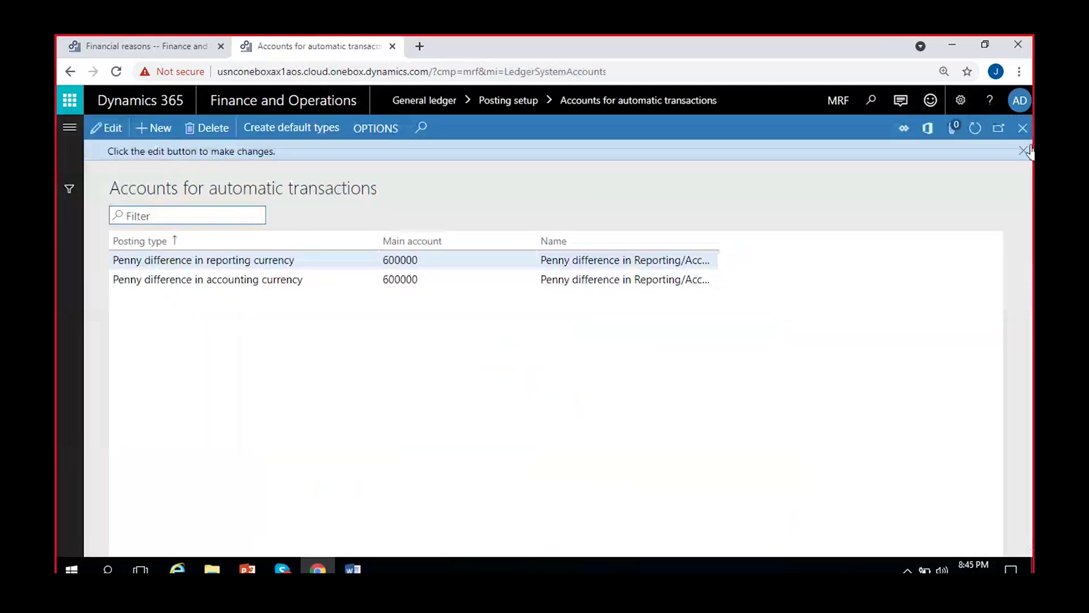
# Close the edit-reminder message bar and review the accounting and reporting penny-difference rows on 600000
pyautogui.click(1027, 151)
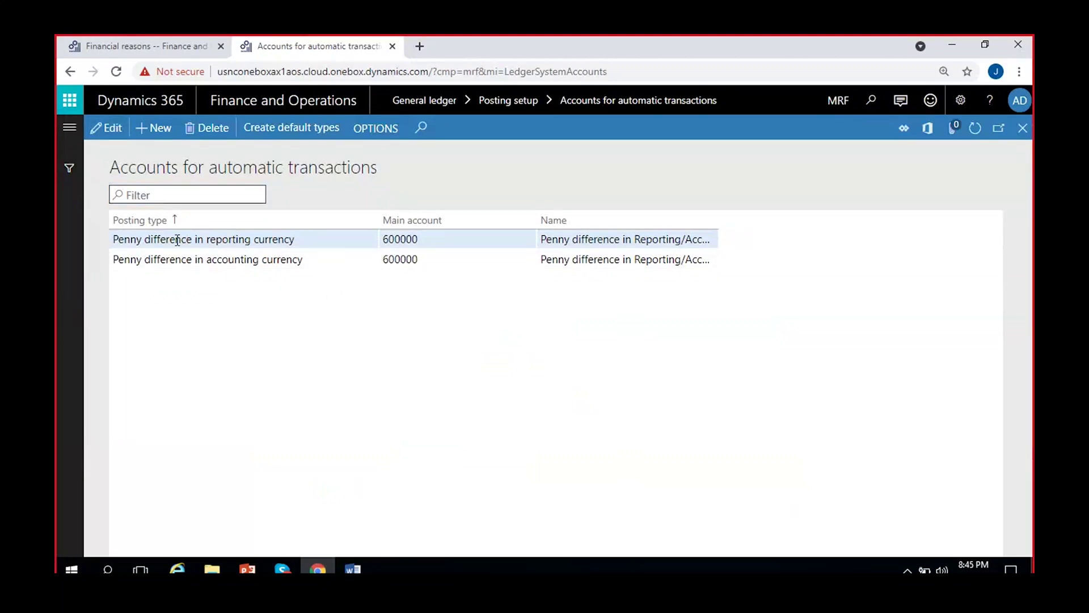
pyautogui.moveTo(193, 260); pyautogui.dragTo(303, 262)
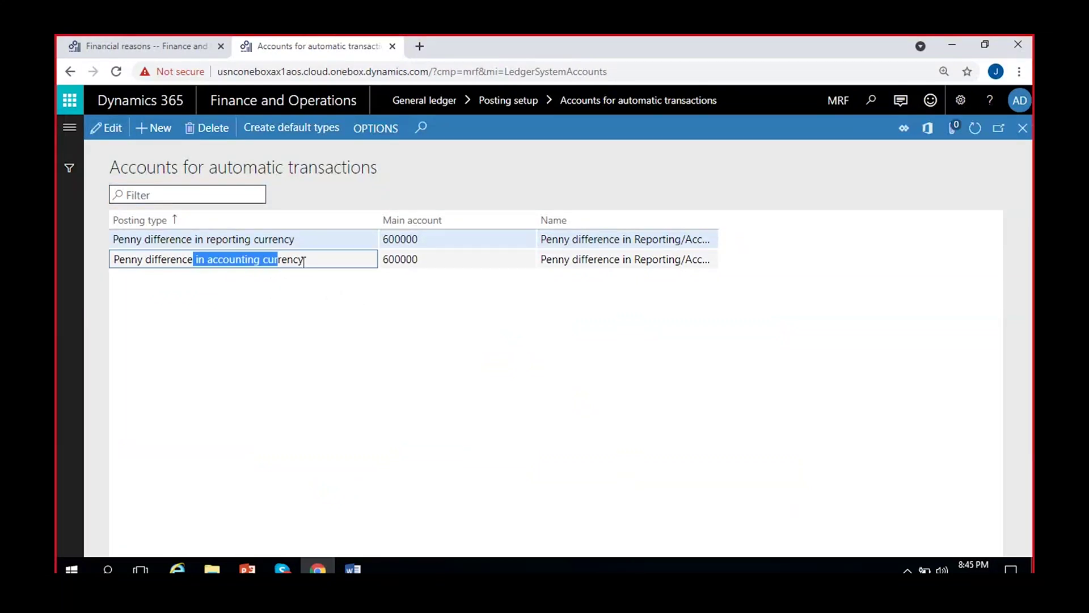
pyautogui.click(307, 321)
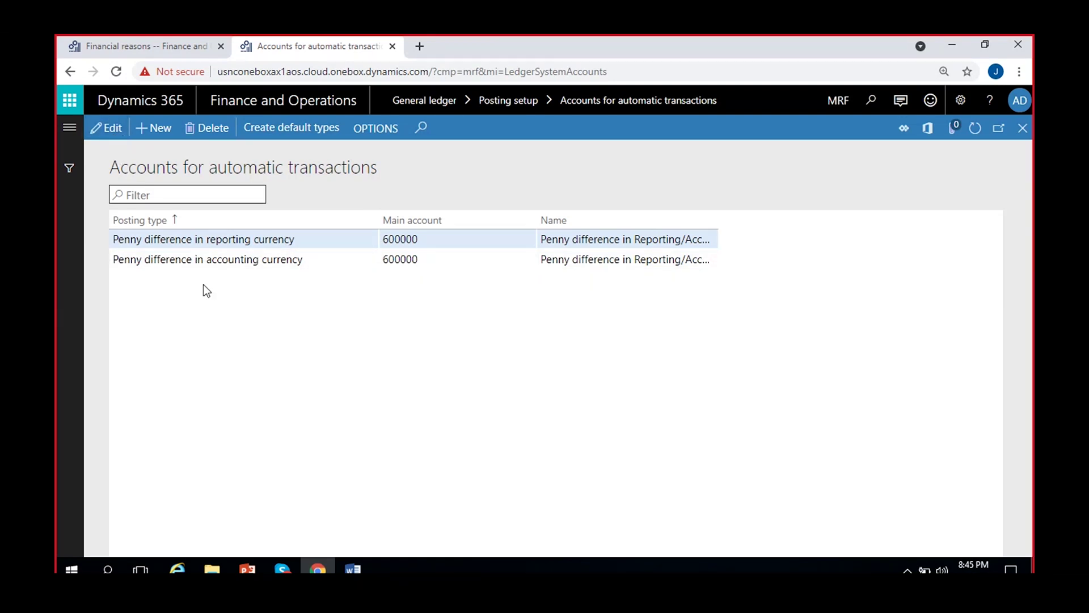
# Add a blank new row, then check main account 600000 on the reporting-currency row via its lookup
pyautogui.click(157, 131)
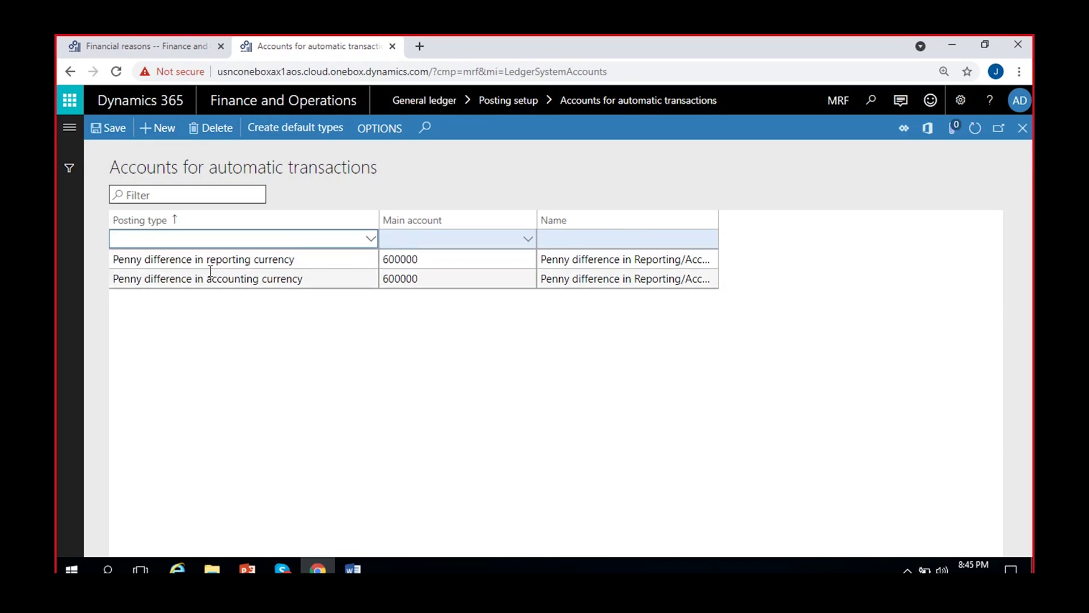
pyautogui.click(276, 257)
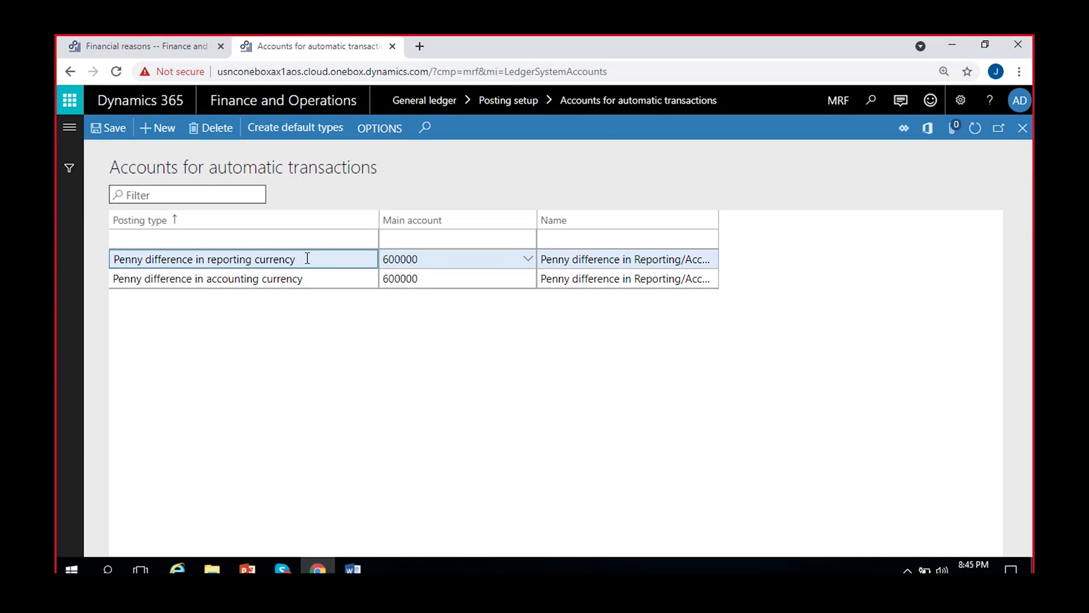
pyautogui.click(439, 258)
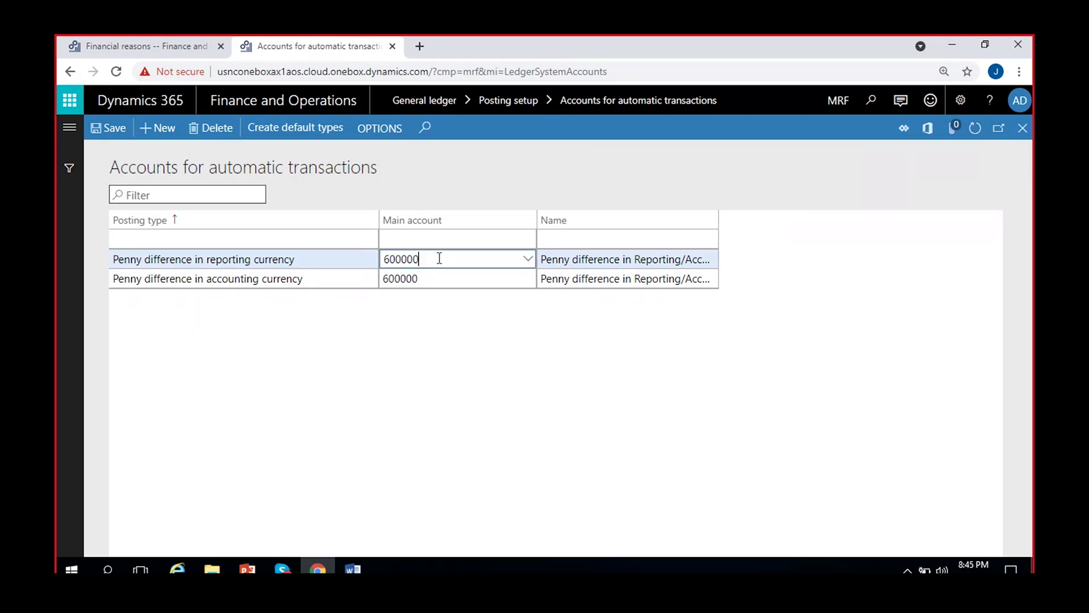
pyautogui.click(529, 258)
pyautogui.click(529, 259)
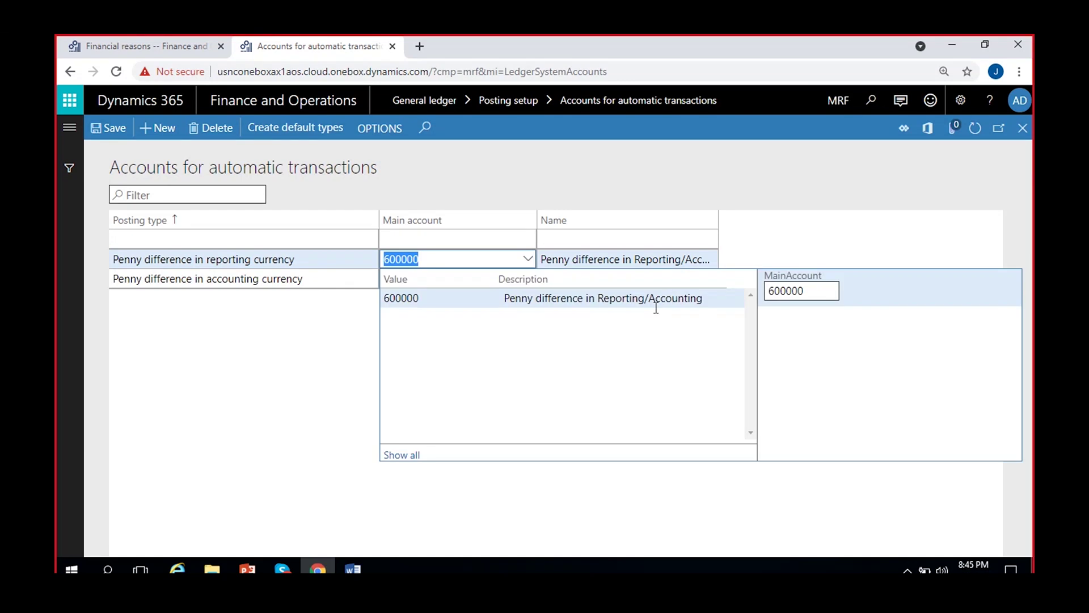
pyautogui.click(343, 349)
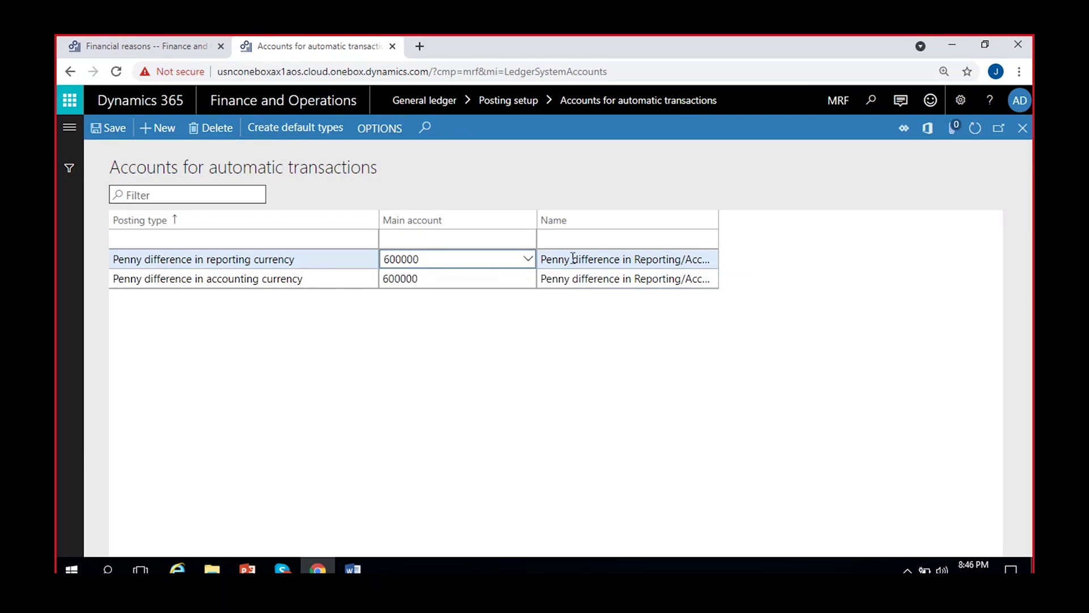
# Widen the Name column to show full account names and reselect the penny-difference rows
pyautogui.moveTo(716, 215); pyautogui.dragTo(789, 215)
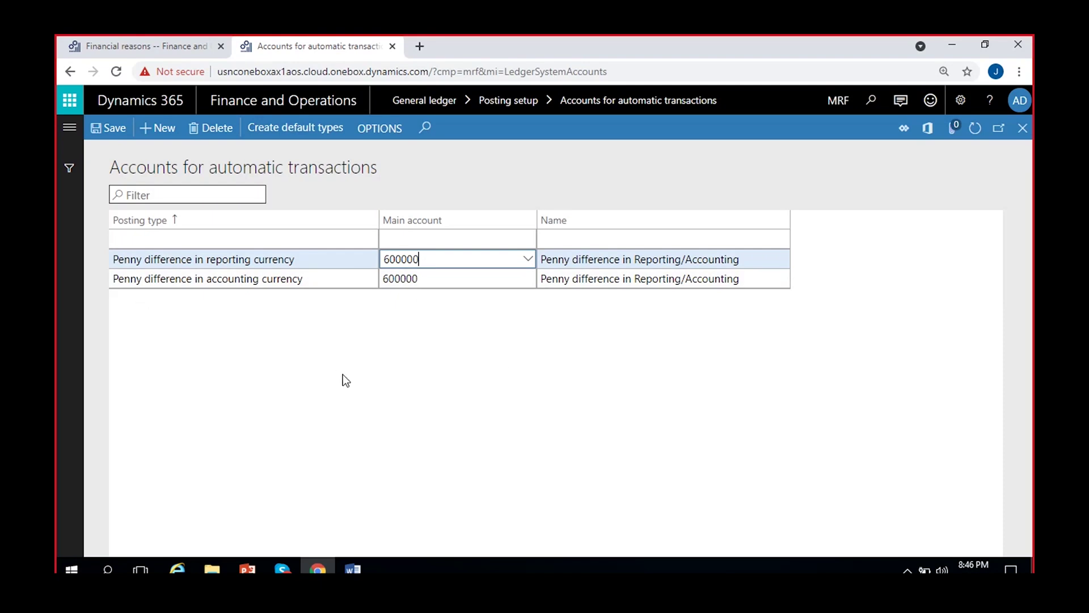
pyautogui.click(316, 261)
pyautogui.click(434, 257)
pyautogui.click(438, 278)
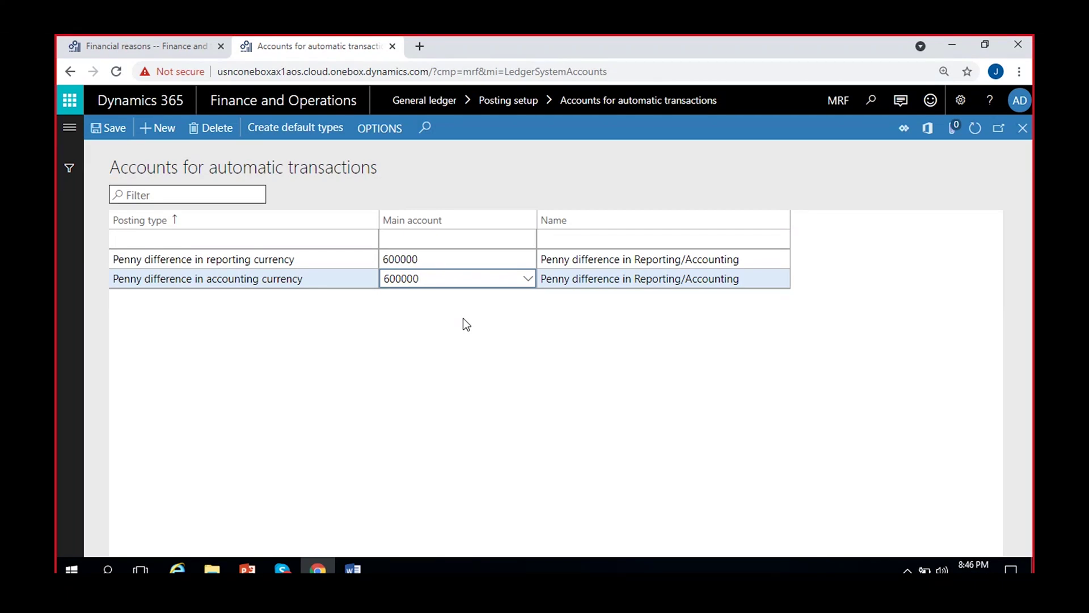
pyautogui.click(308, 243)
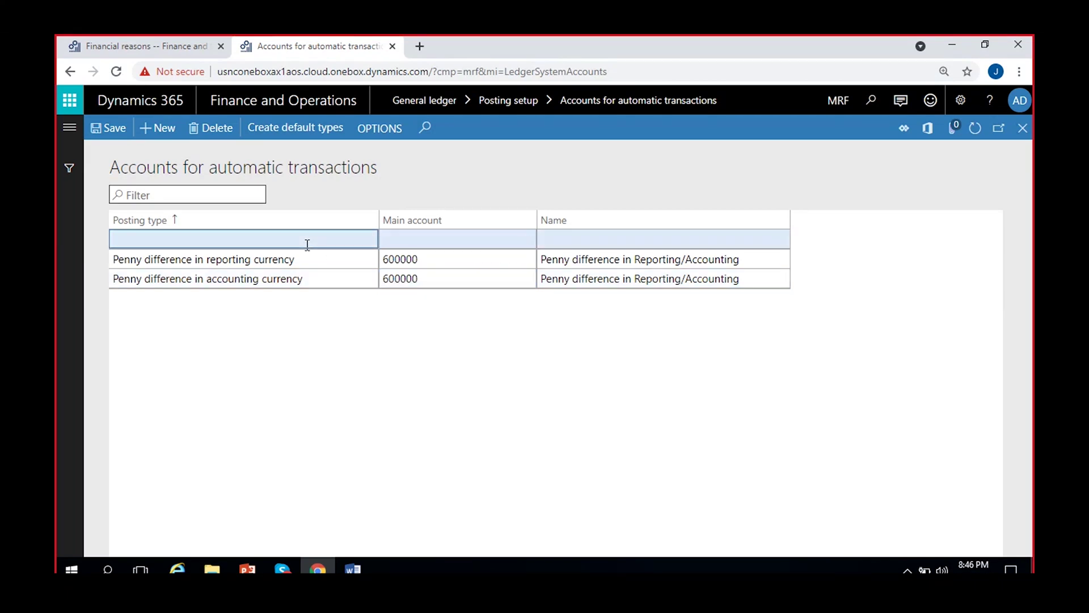
pyautogui.click(370, 240)
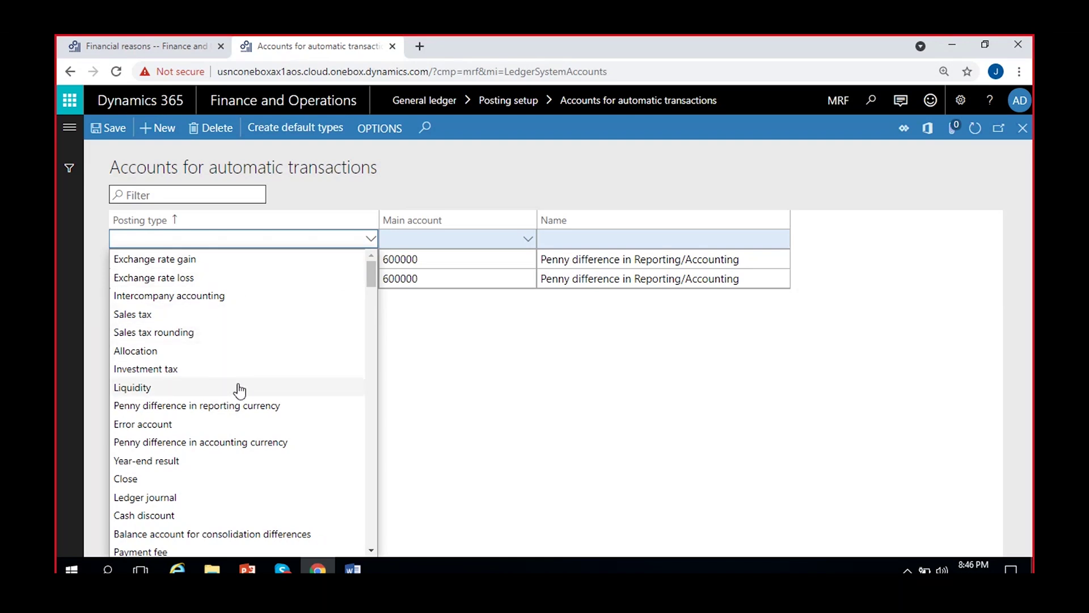
pyautogui.scroll(-1, 239, 391)
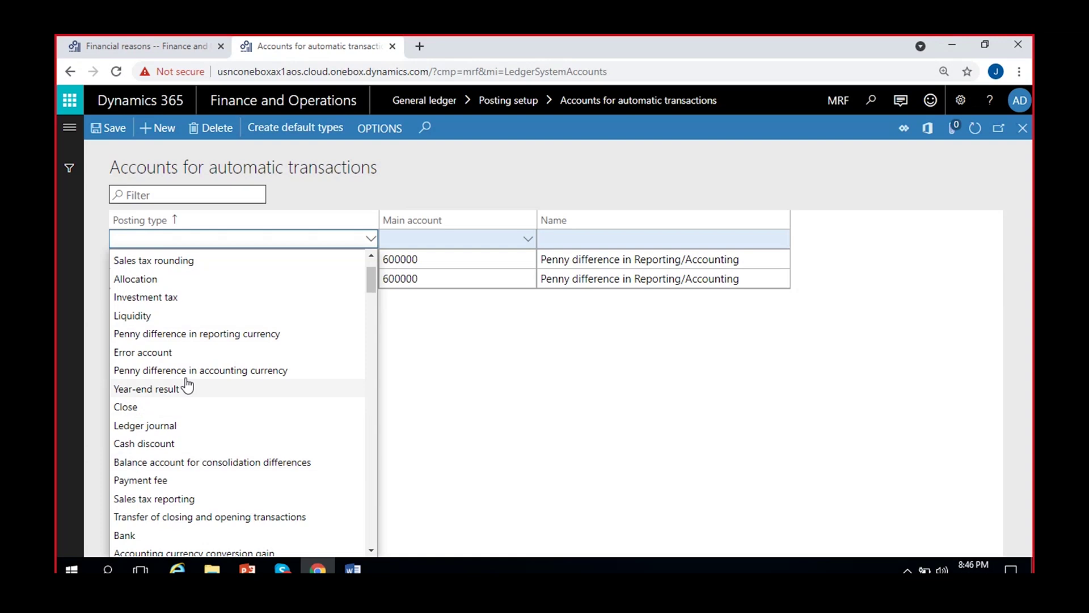
pyautogui.scroll(-3, 188, 386)
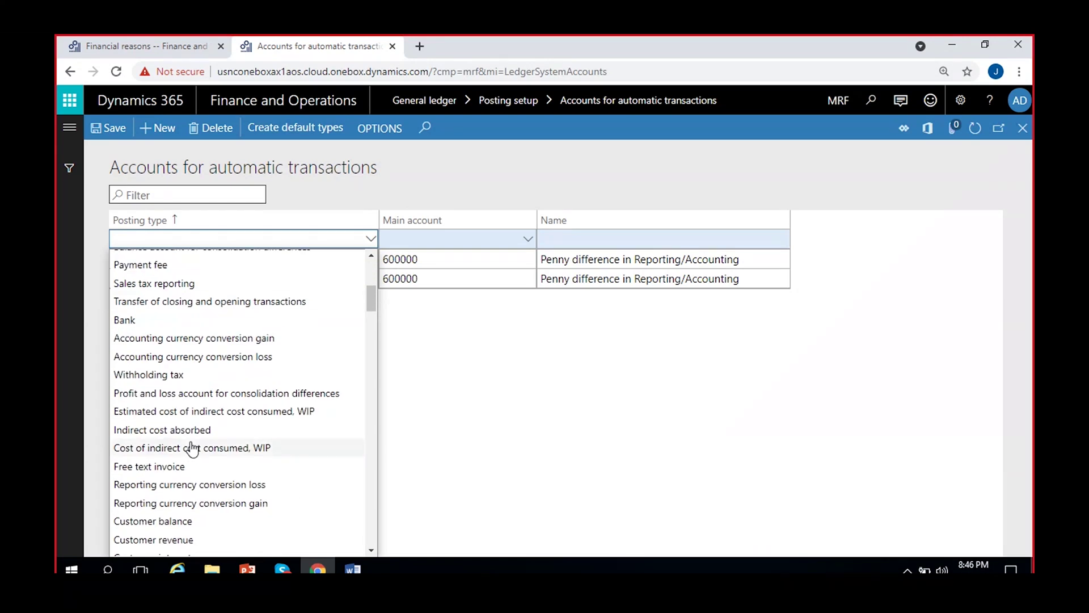
pyautogui.scroll(4, 193, 449)
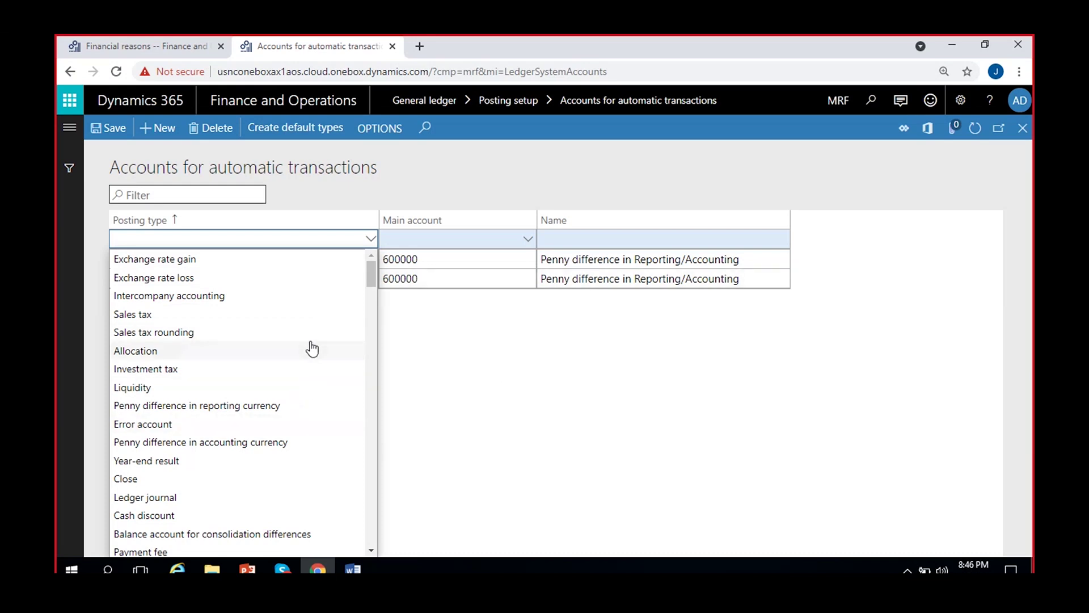
pyautogui.scroll(-4, 312, 349)
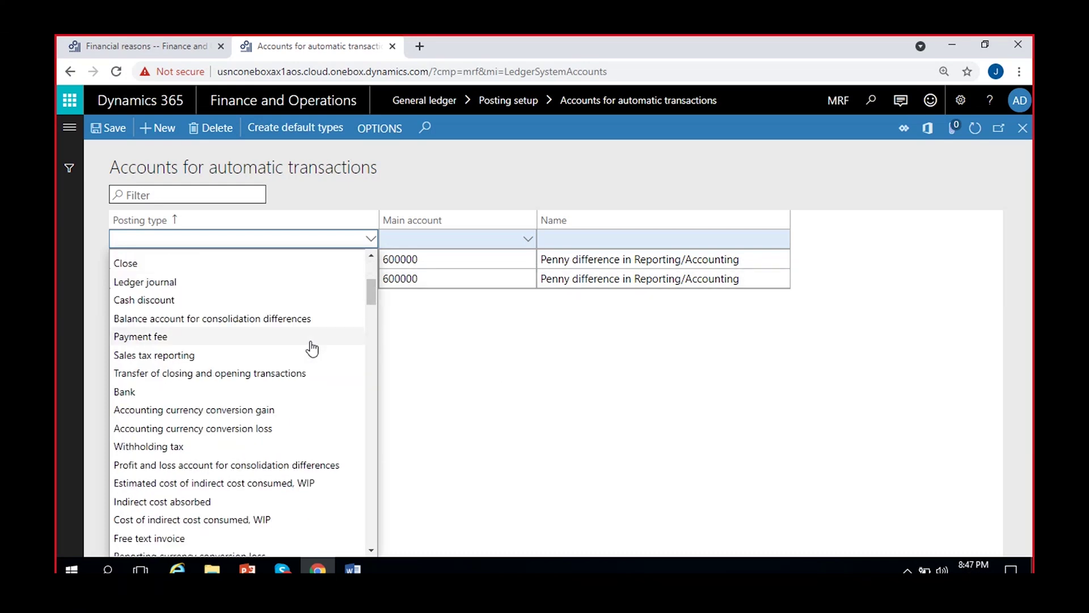
pyautogui.scroll(-6, 312, 349)
pyautogui.scroll(-2, 313, 352)
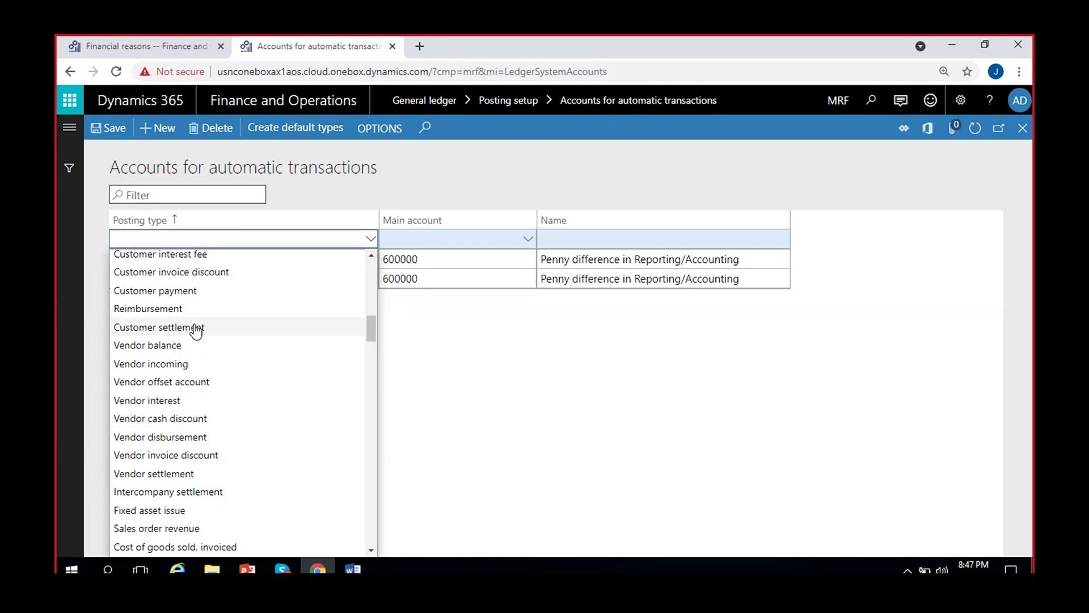
pyautogui.scroll(1, 192, 335)
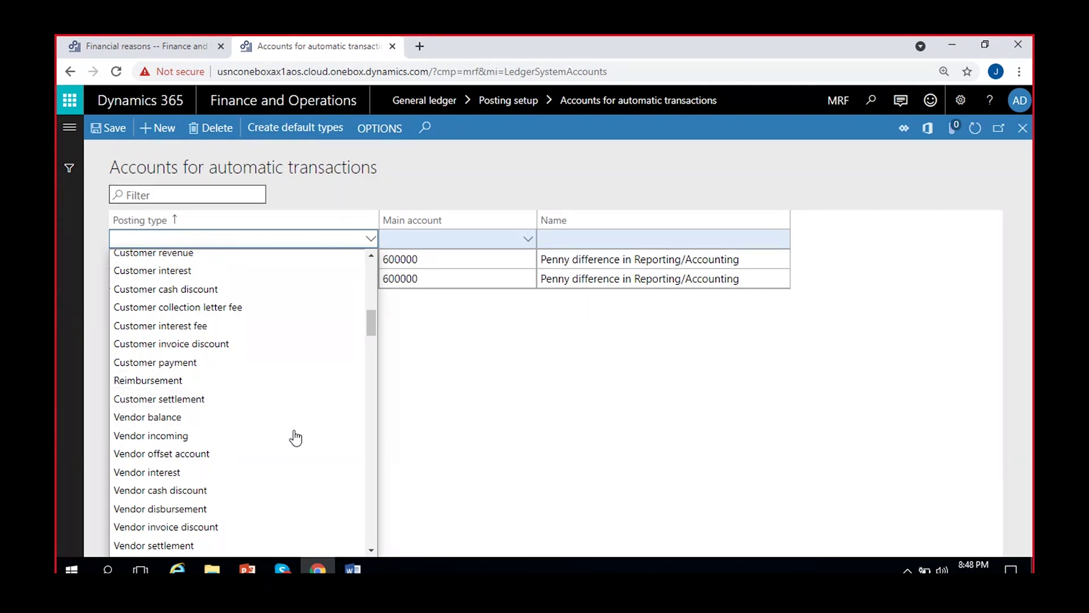
pyautogui.scroll(-3, 250, 404)
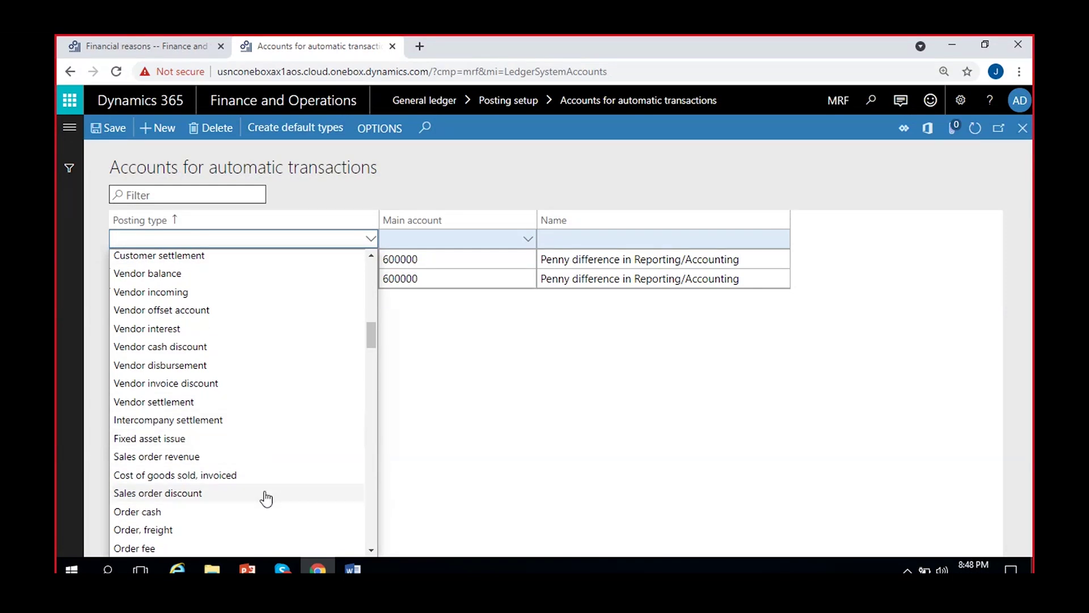
pyautogui.scroll(9, 267, 499)
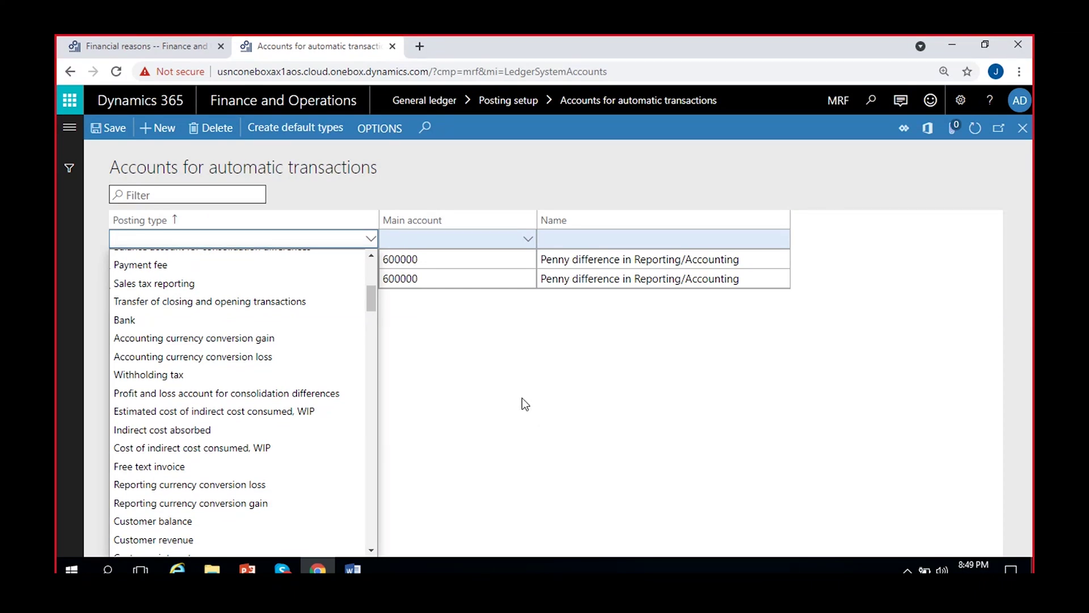
# Close the Posting type dropdown so both 600000 penny-difference rows are visible
pyautogui.click(581, 378)
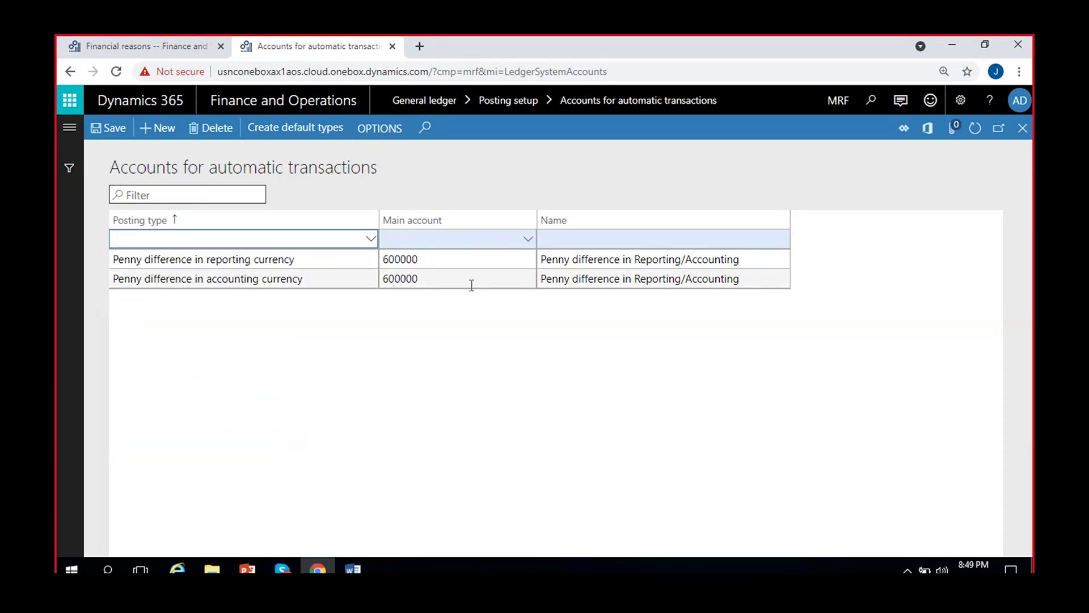
pyautogui.moveTo(472, 284)
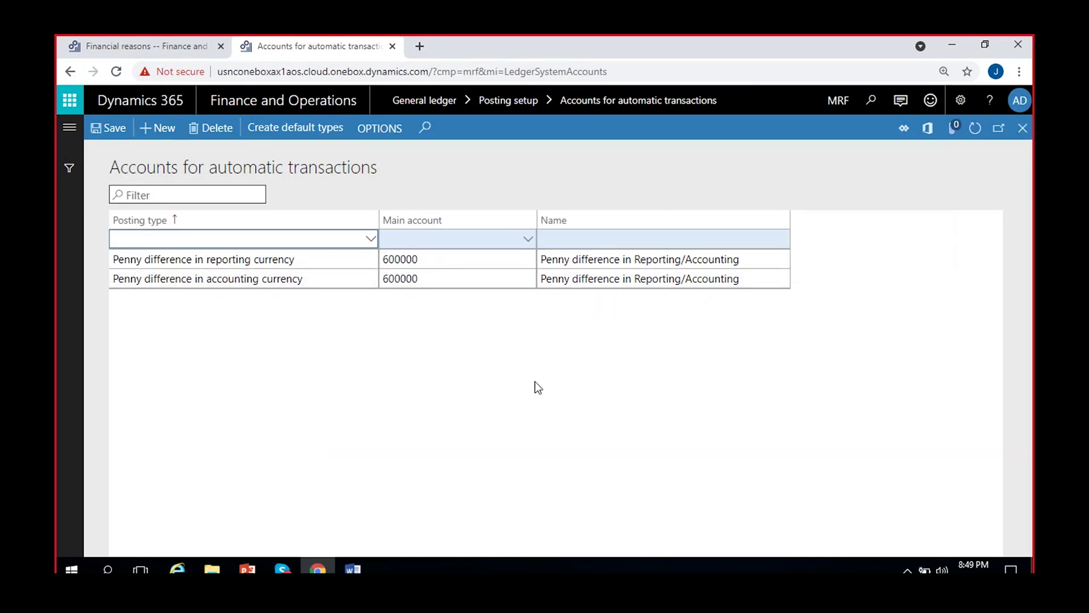
pyautogui.click(371, 239)
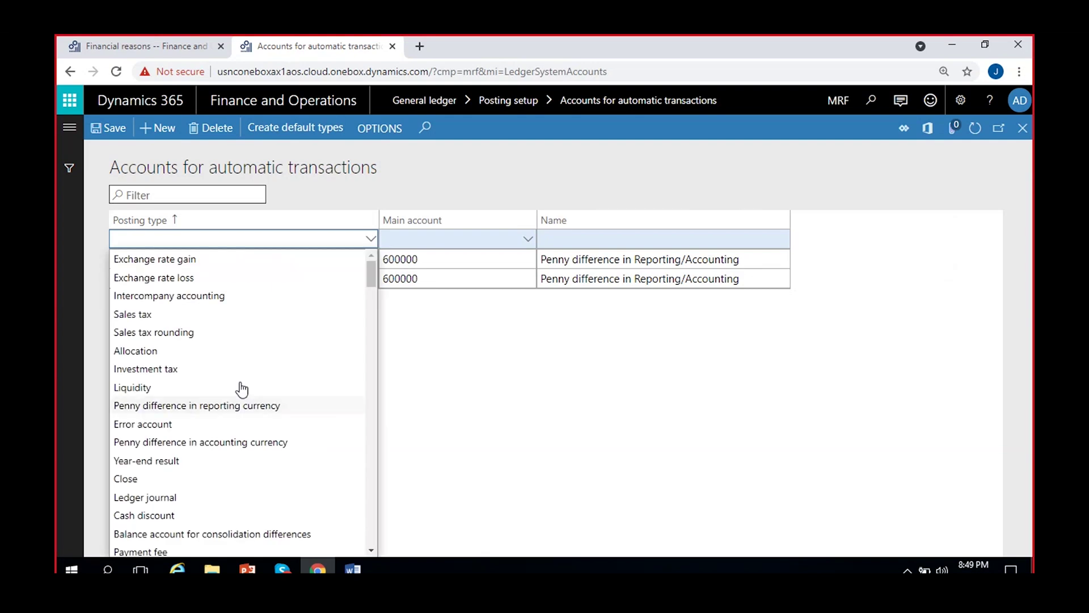
pyautogui.scroll(-1, 338, 375)
pyautogui.scroll(-15, 339, 386)
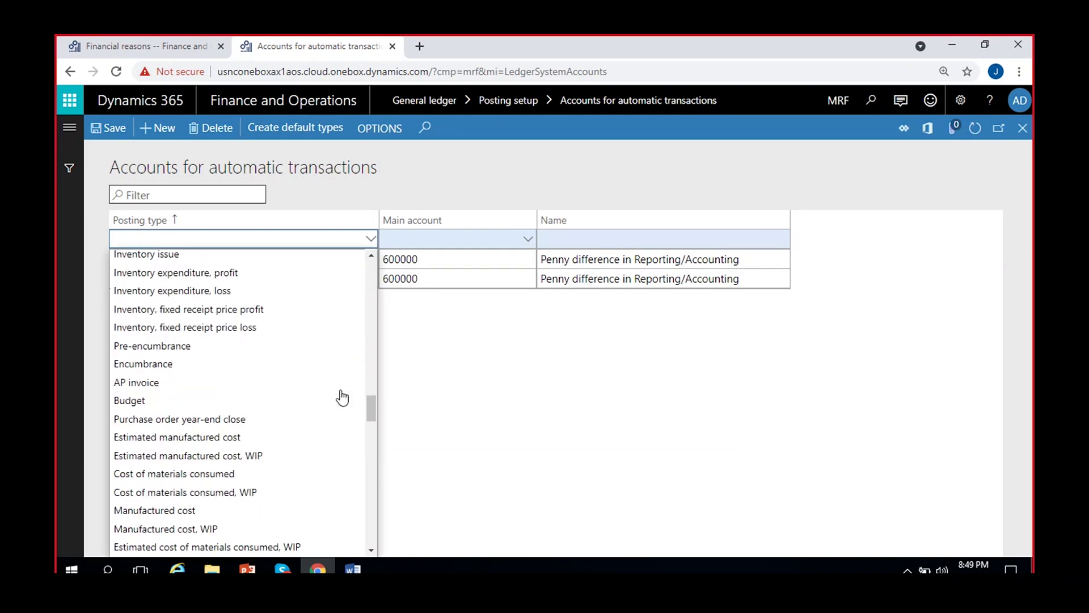
pyautogui.scroll(-10, 342, 398)
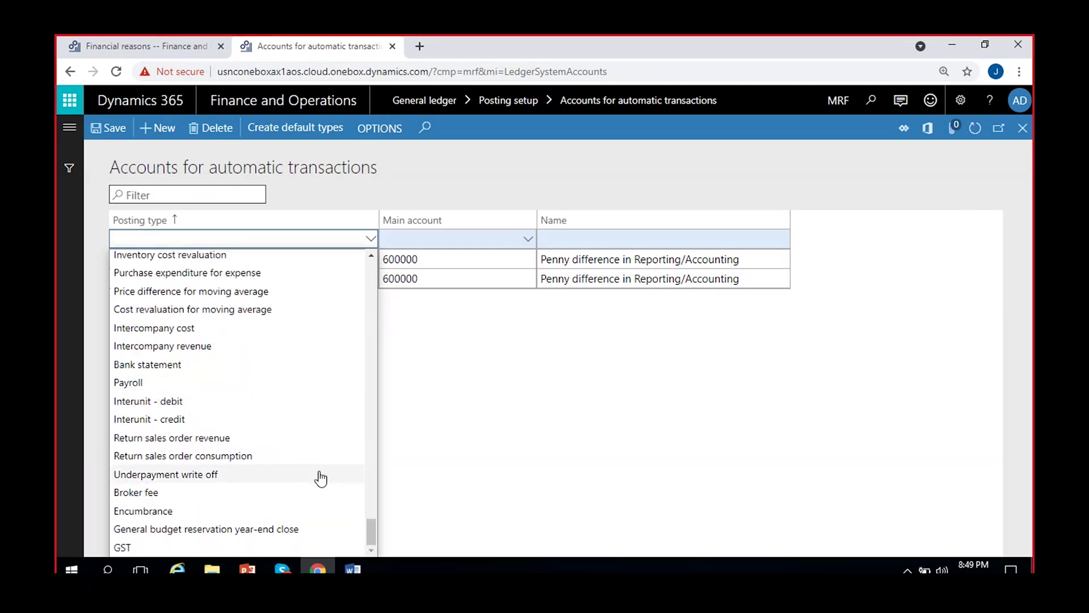
pyautogui.scroll(3, 290, 468)
pyautogui.scroll(4, 255, 429)
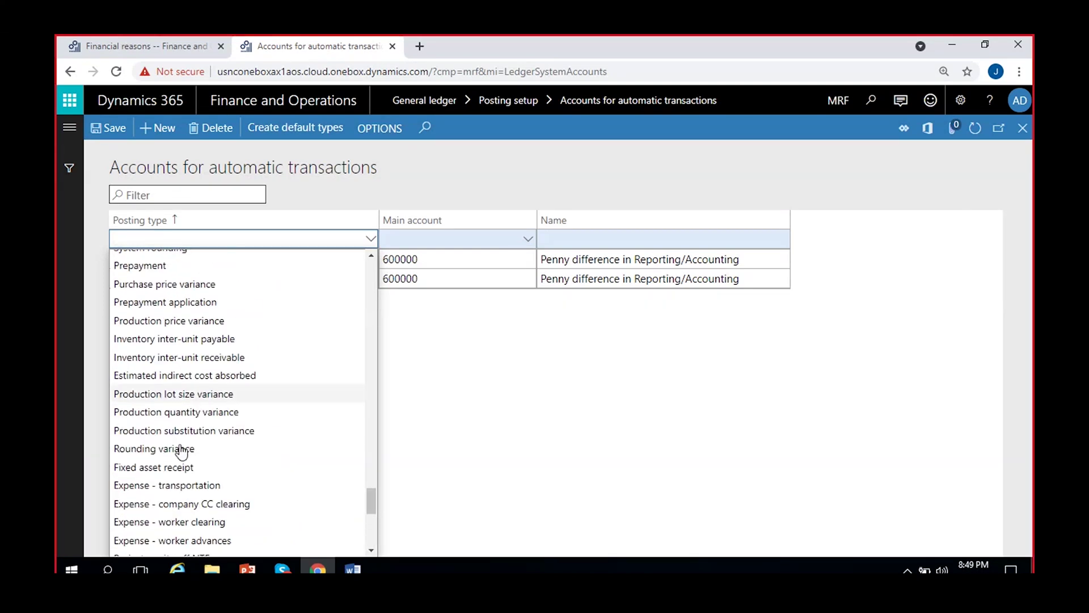
pyautogui.scroll(2, 180, 452)
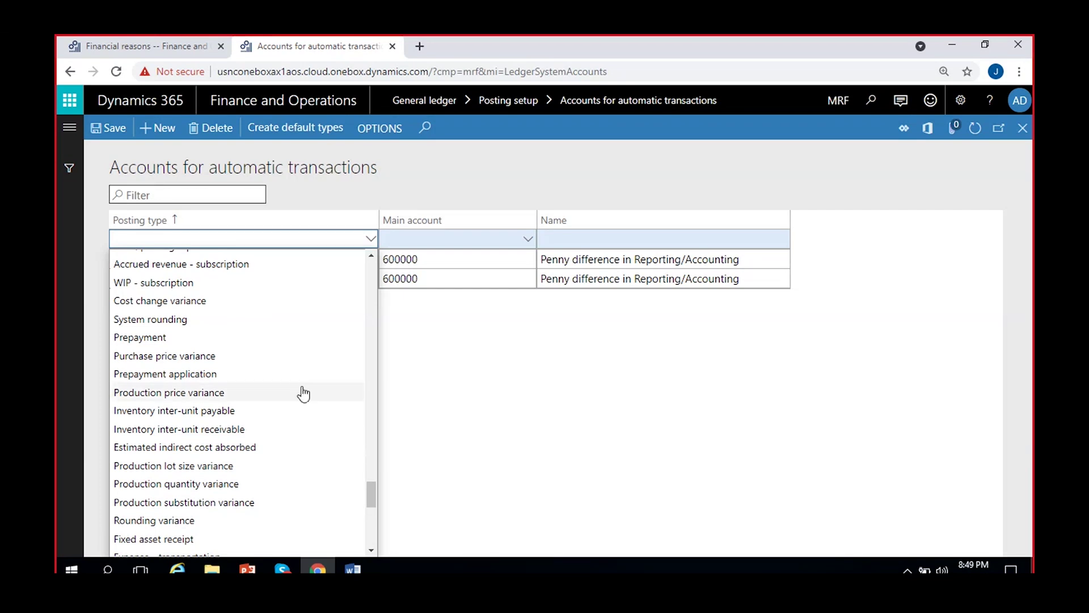
pyautogui.scroll(5, 366, 424)
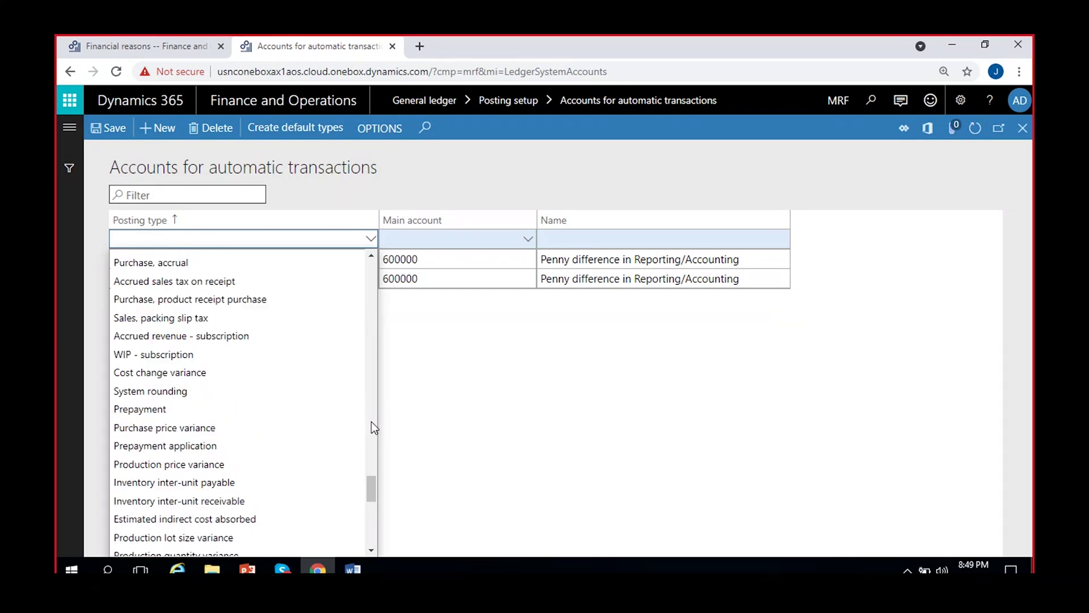
pyautogui.scroll(12, 365, 467)
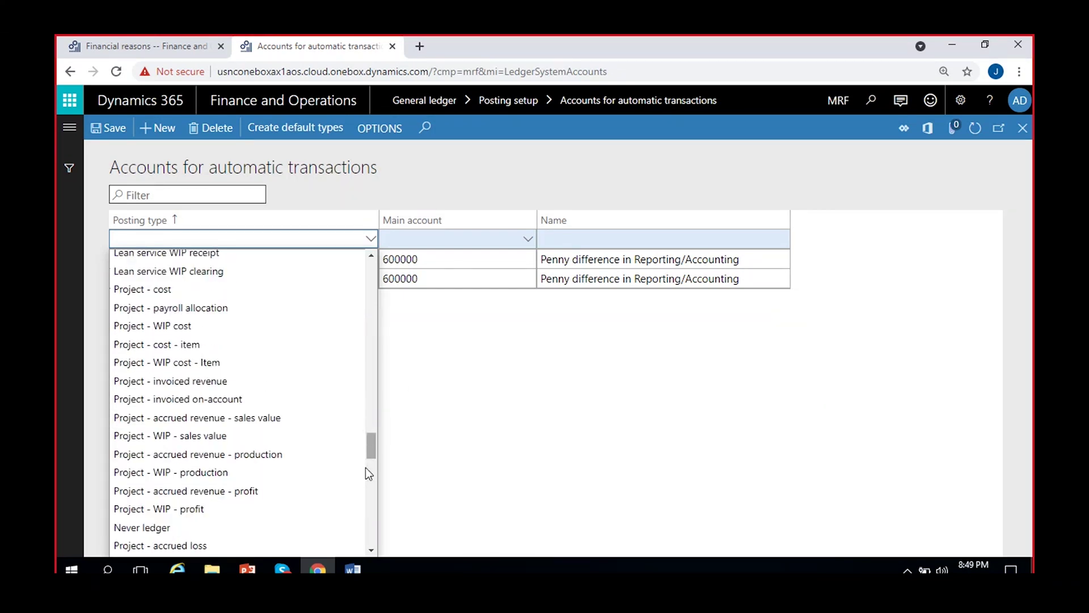
pyautogui.scroll(8, 366, 473)
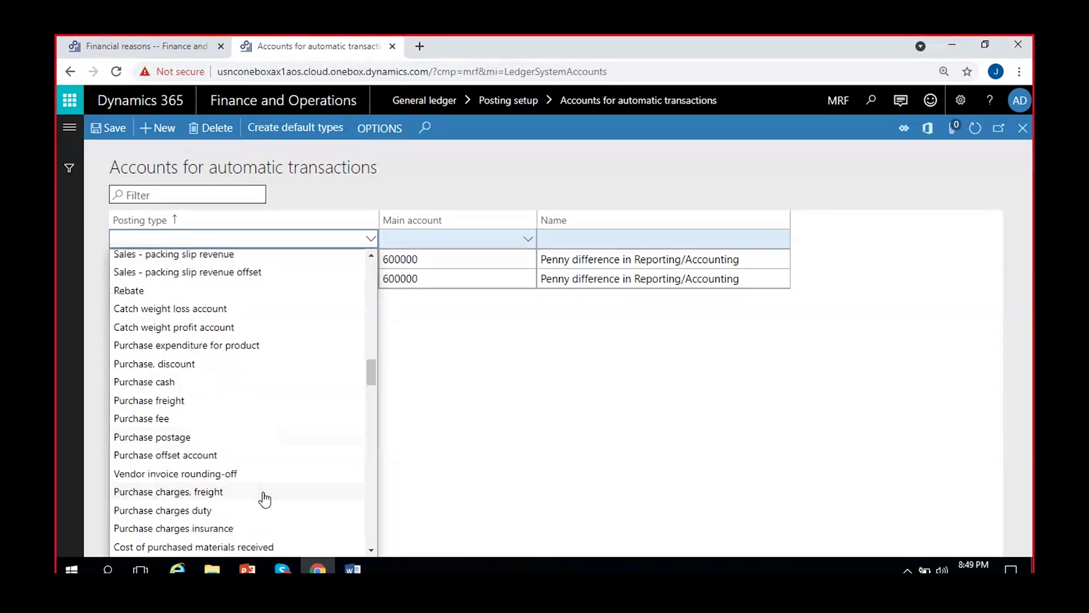
pyautogui.scroll(8, 262, 499)
pyautogui.scroll(15, 263, 450)
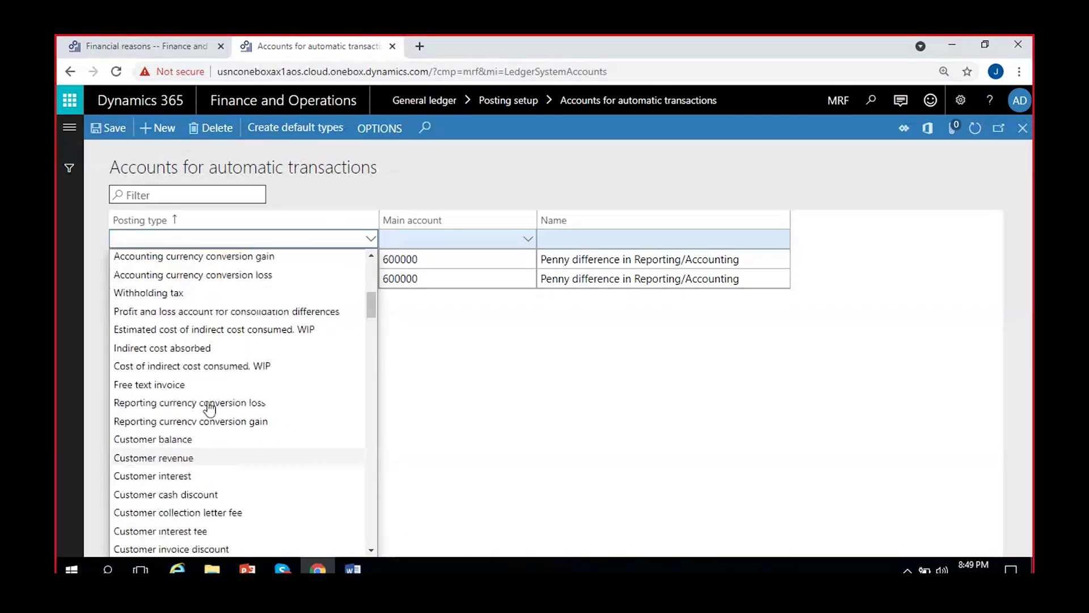
pyautogui.click(471, 374)
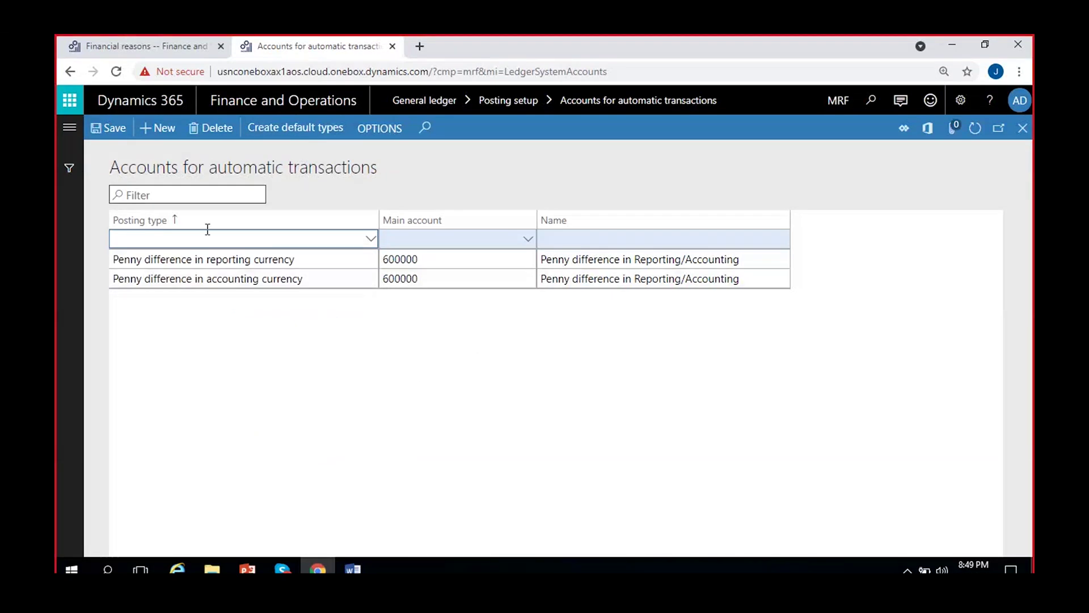
# Discard the blank row and switch the company from MRF to USMF
pyautogui.press('Escape')
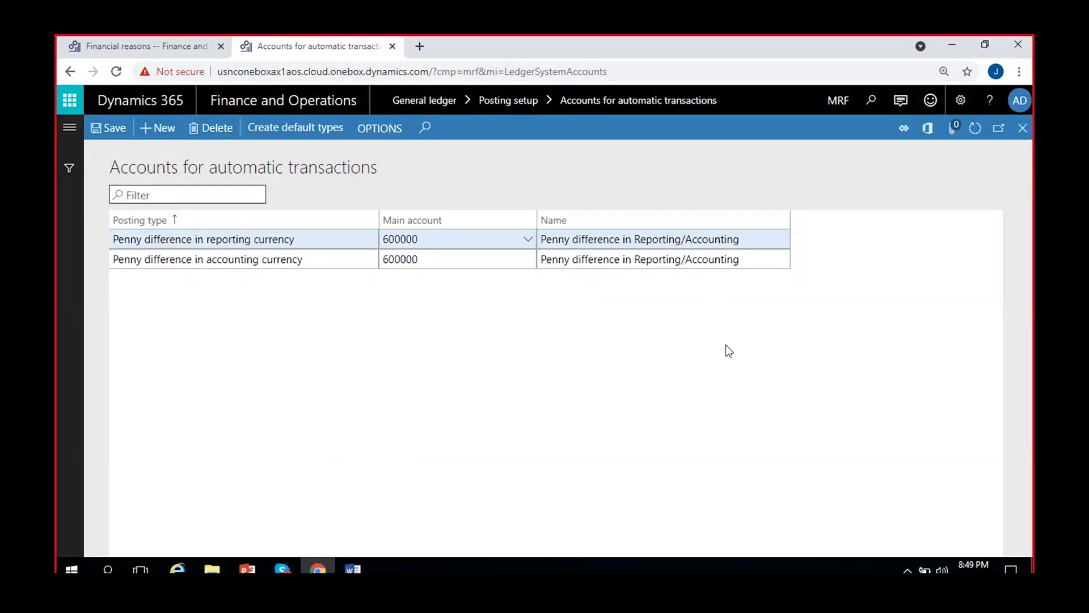
pyautogui.click(838, 100)
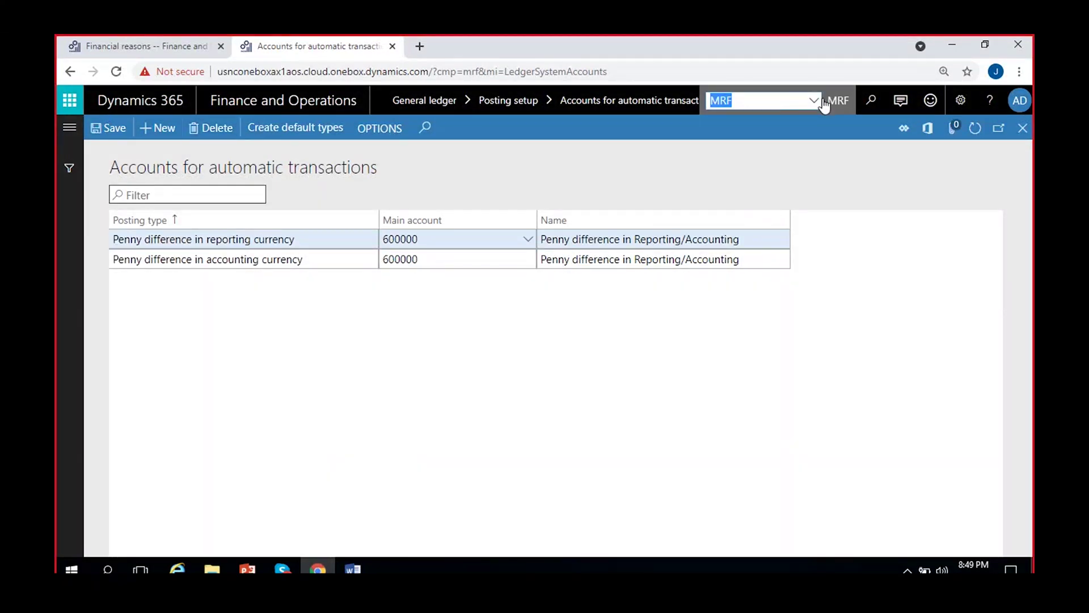
pyautogui.write('USM')
pyautogui.press('Return')
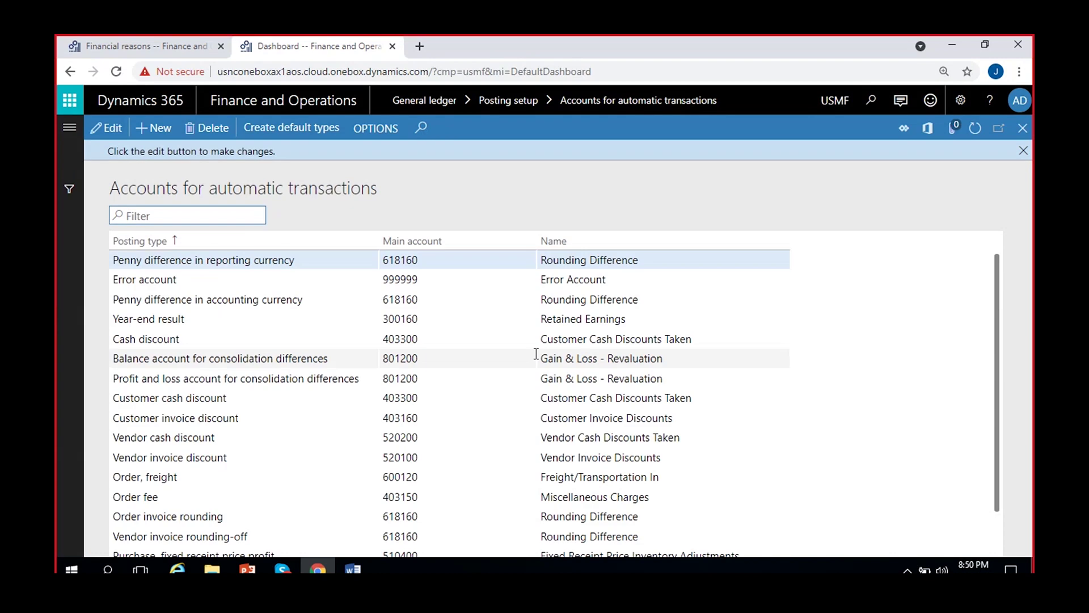
# Review USMF's penny-difference, Error account and Year-end result rows, including the Retained Earnings account
pyautogui.scroll(-1, 999, 295)
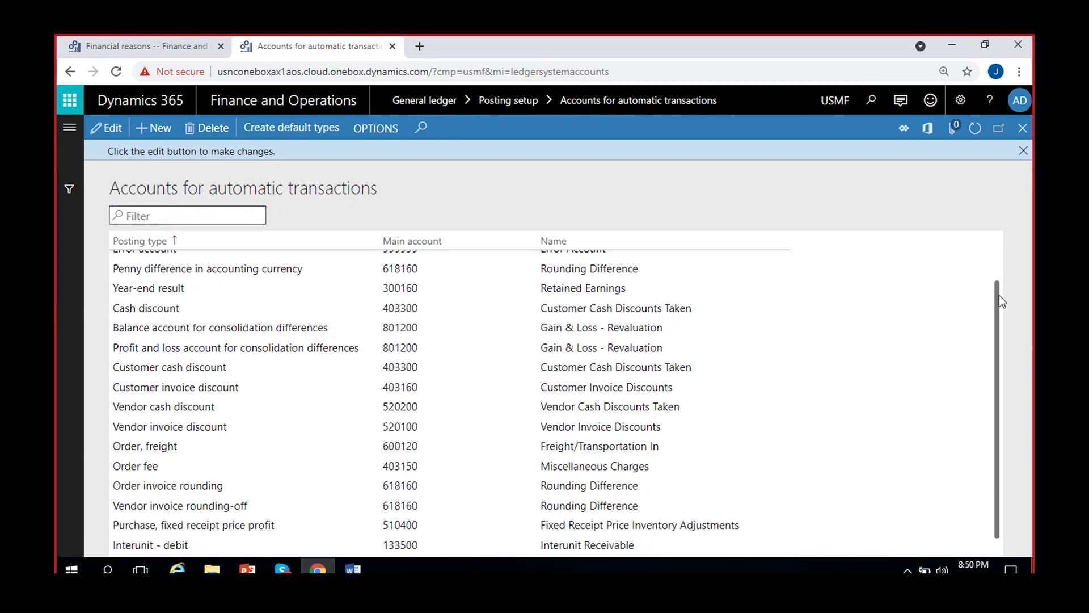
pyautogui.scroll(1, 999, 295)
pyautogui.click(247, 262)
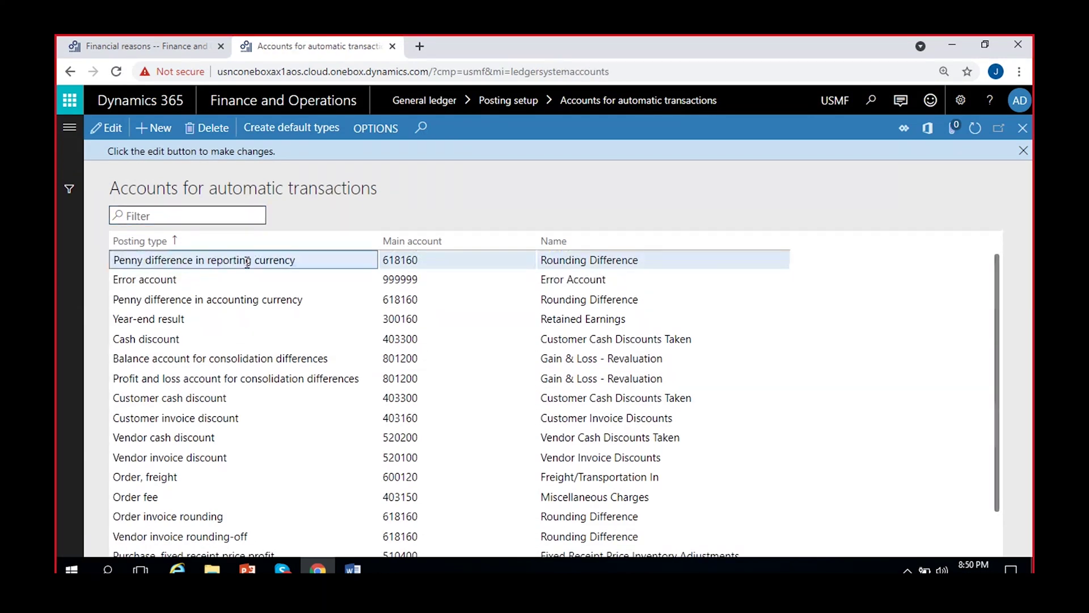
pyautogui.click(210, 280)
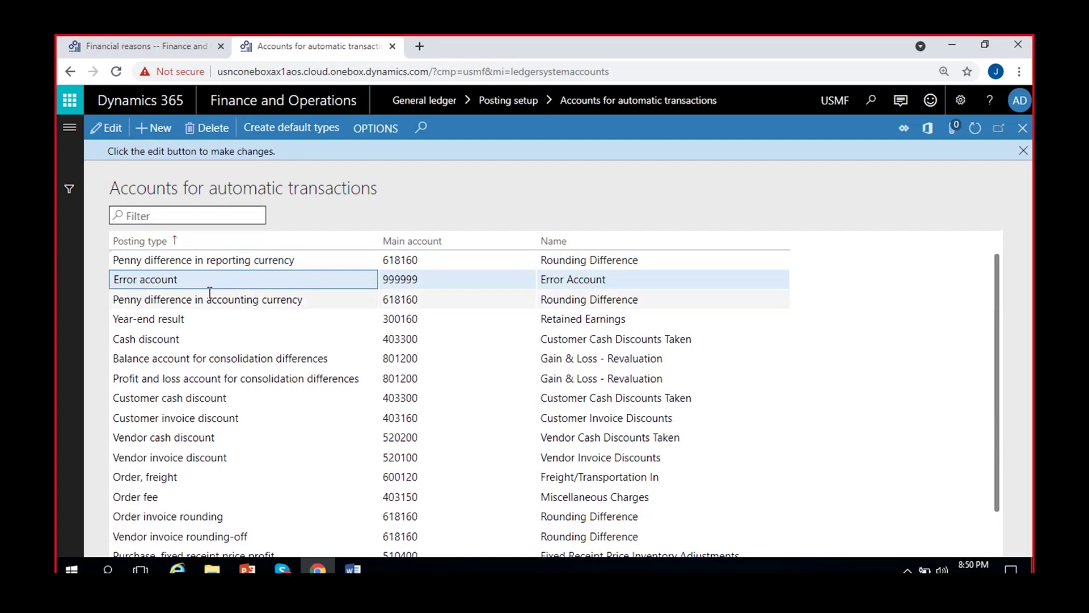
pyautogui.click(214, 301)
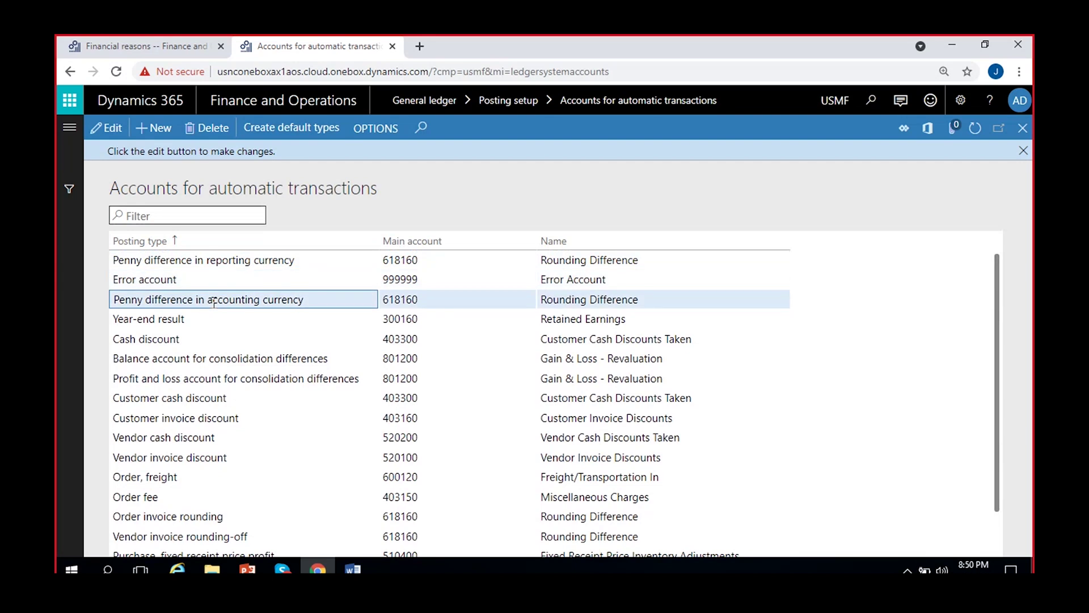
pyautogui.click(187, 319)
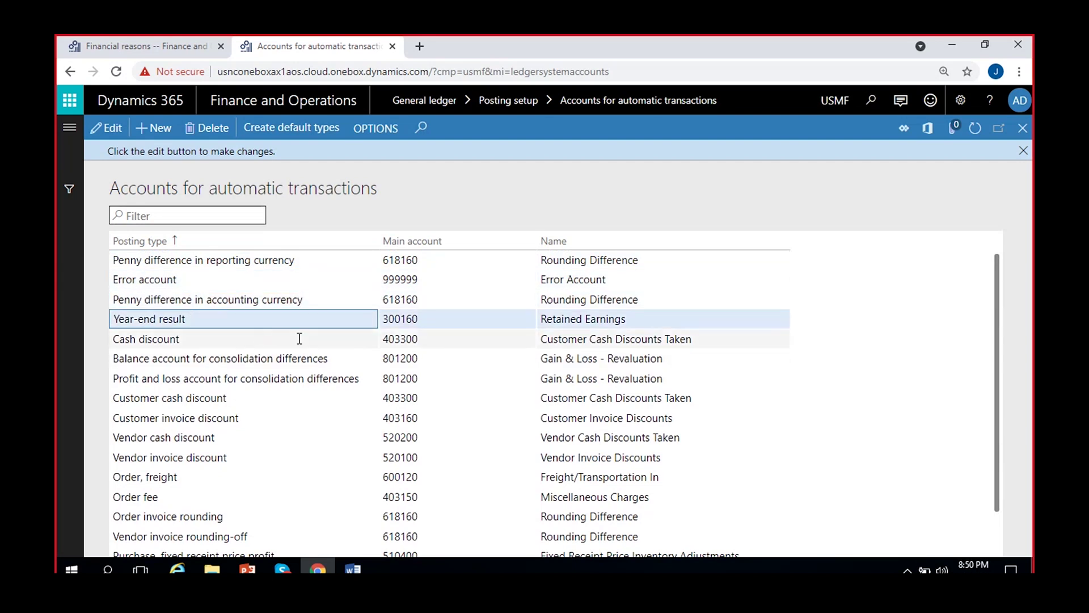
pyautogui.moveTo(544, 316); pyautogui.dragTo(662, 324)
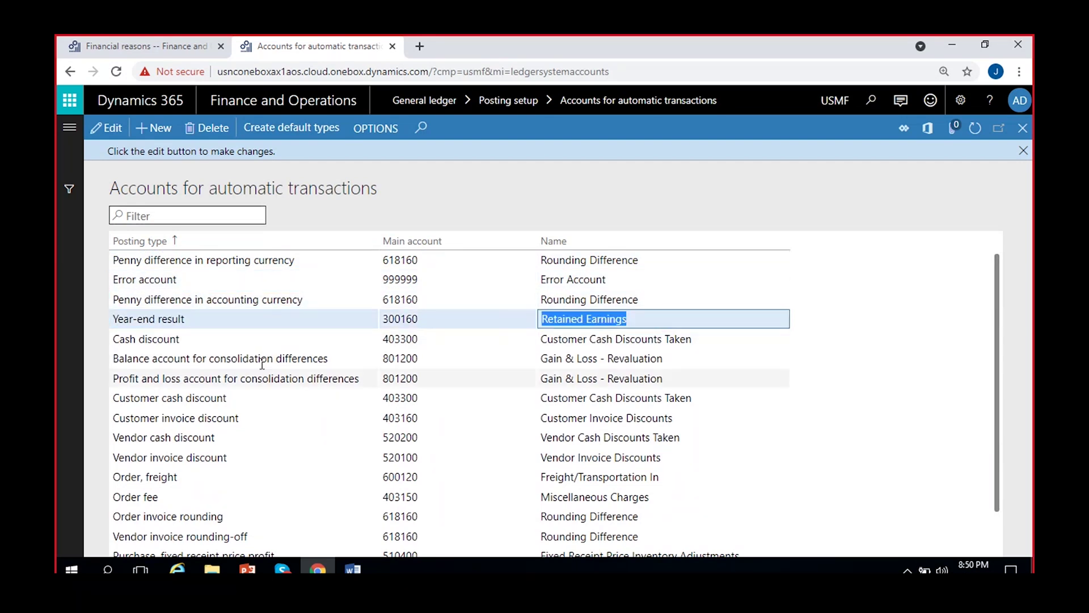
pyautogui.click(232, 338)
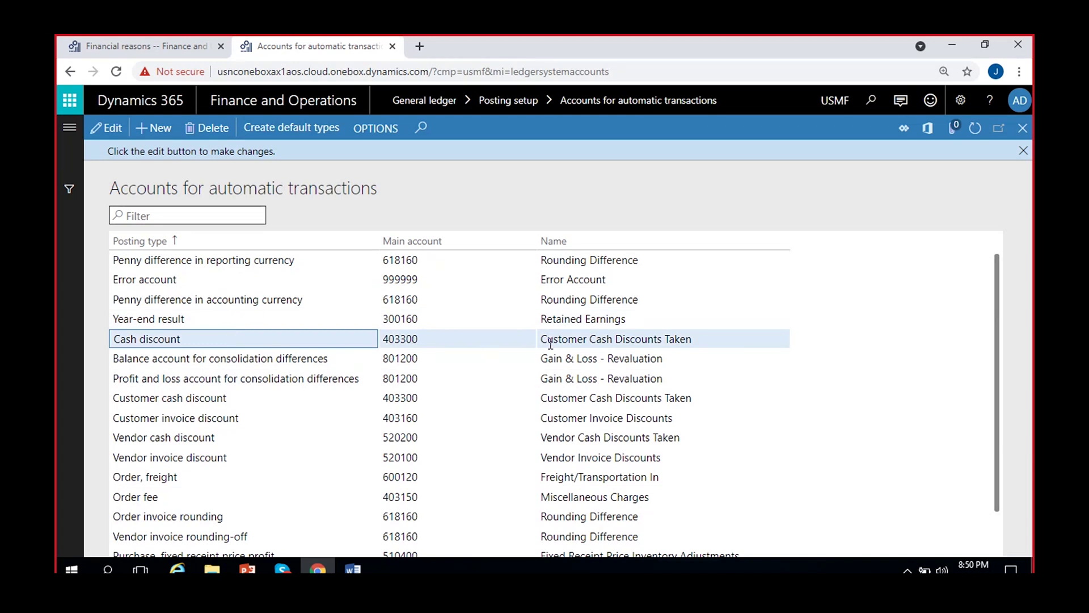
# Dismiss the edit reminder and review the customer and vendor cash and invoice discount posting types
pyautogui.click(1024, 152)
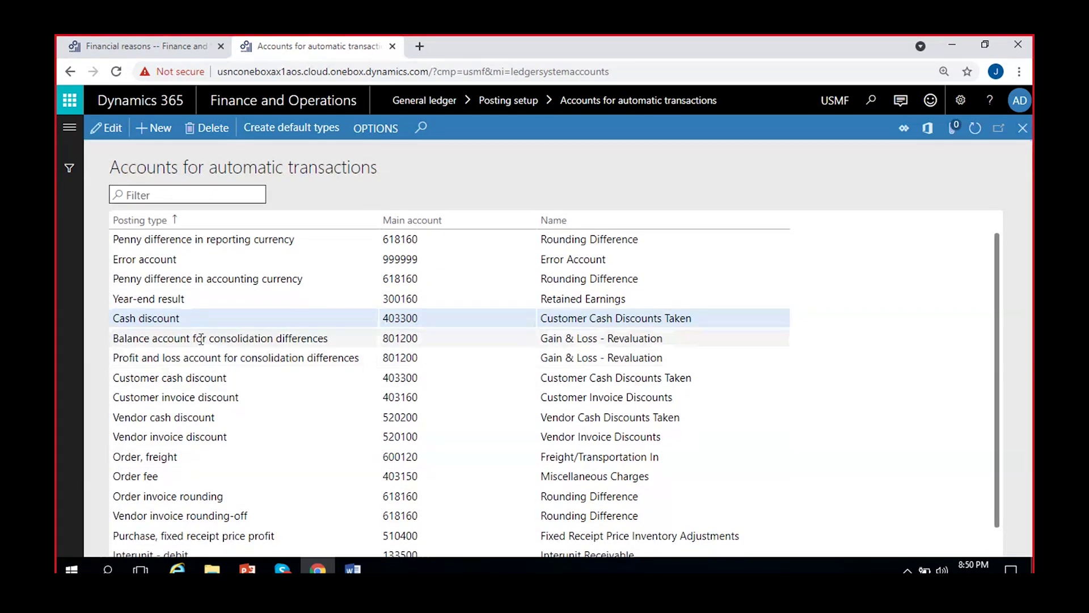
pyautogui.click(181, 322)
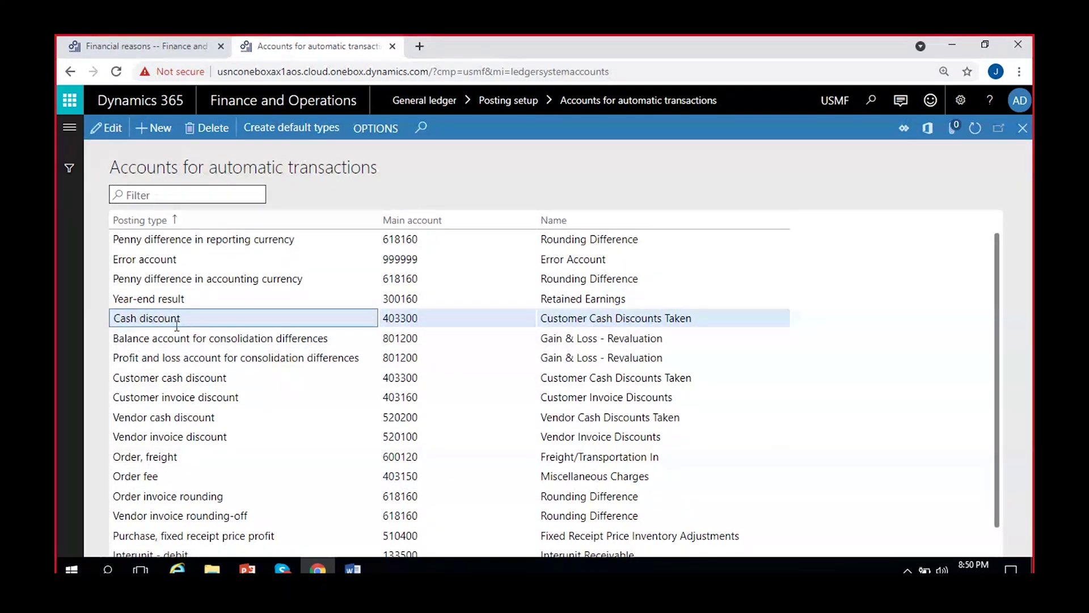
pyautogui.click(186, 378)
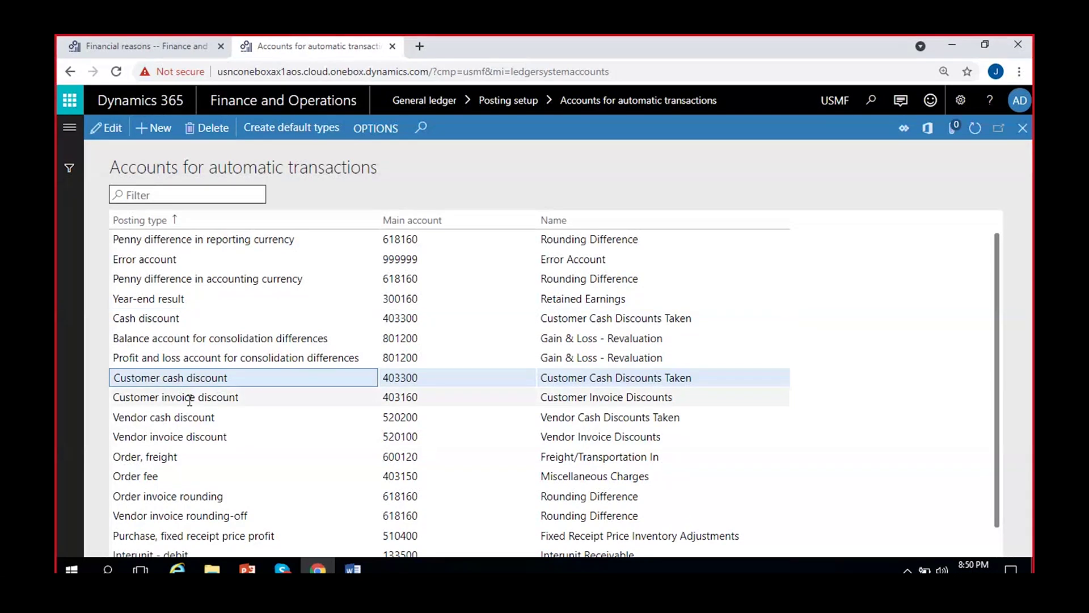
pyautogui.click(189, 399)
pyautogui.click(190, 414)
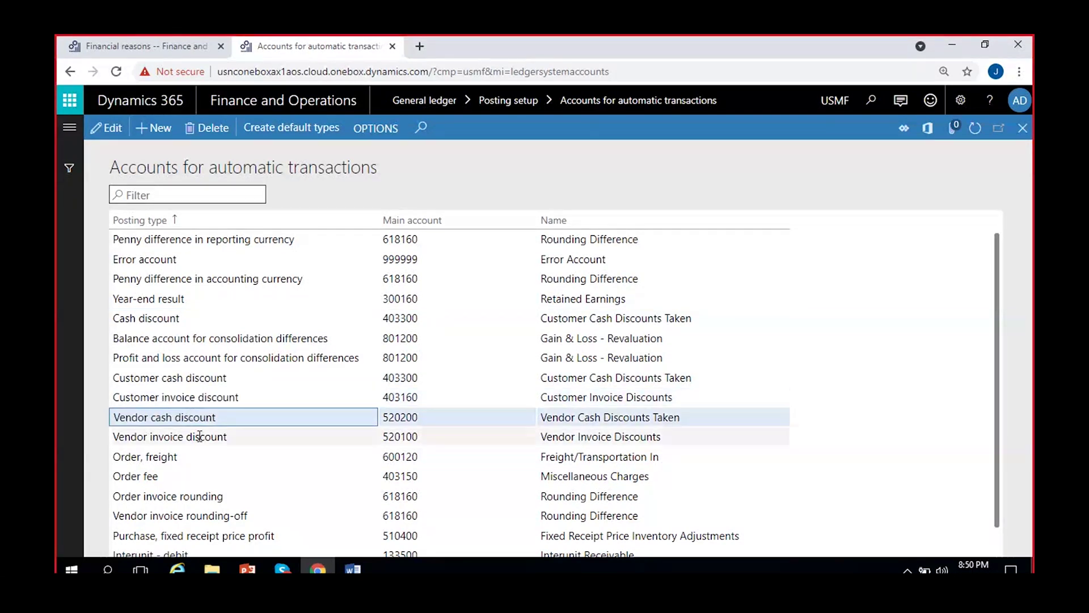
pyautogui.click(199, 435)
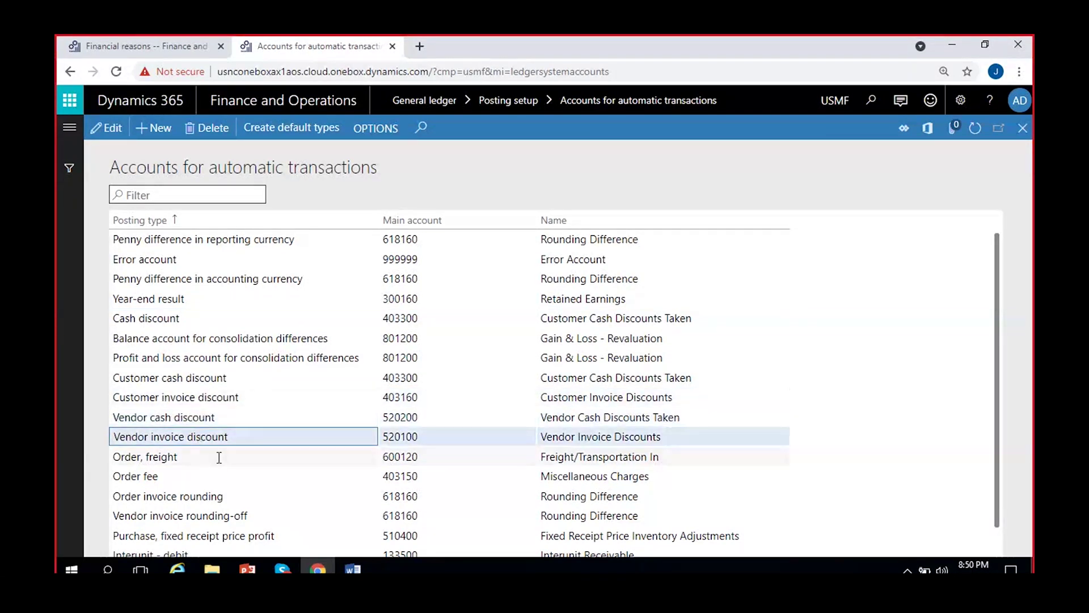
# Review the Order invoice rounding posting type row further down the grid
pyautogui.scroll(-1, 219, 457)
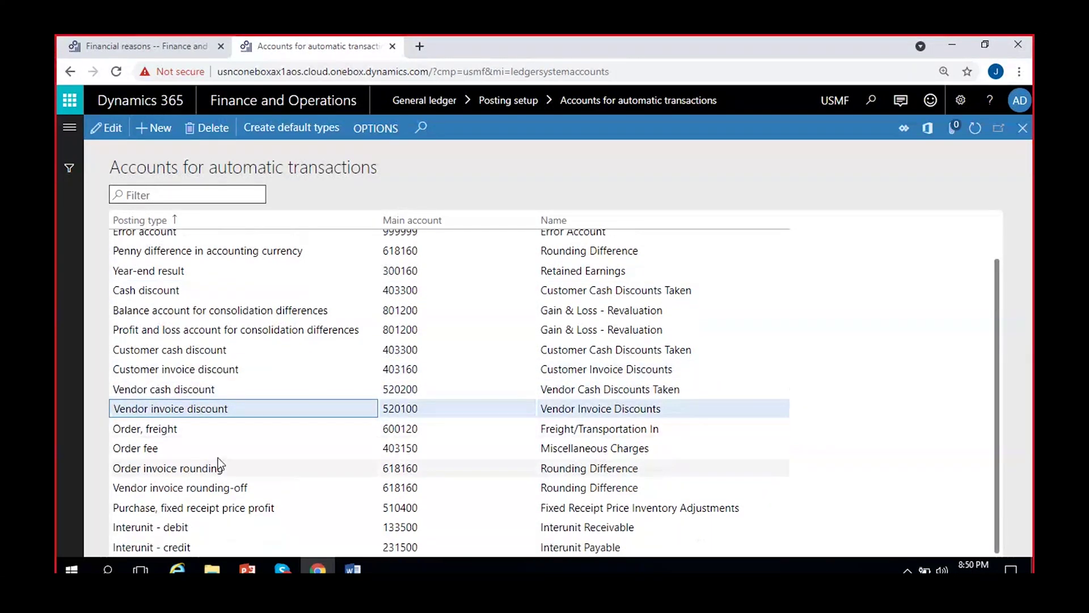
pyautogui.click(171, 467)
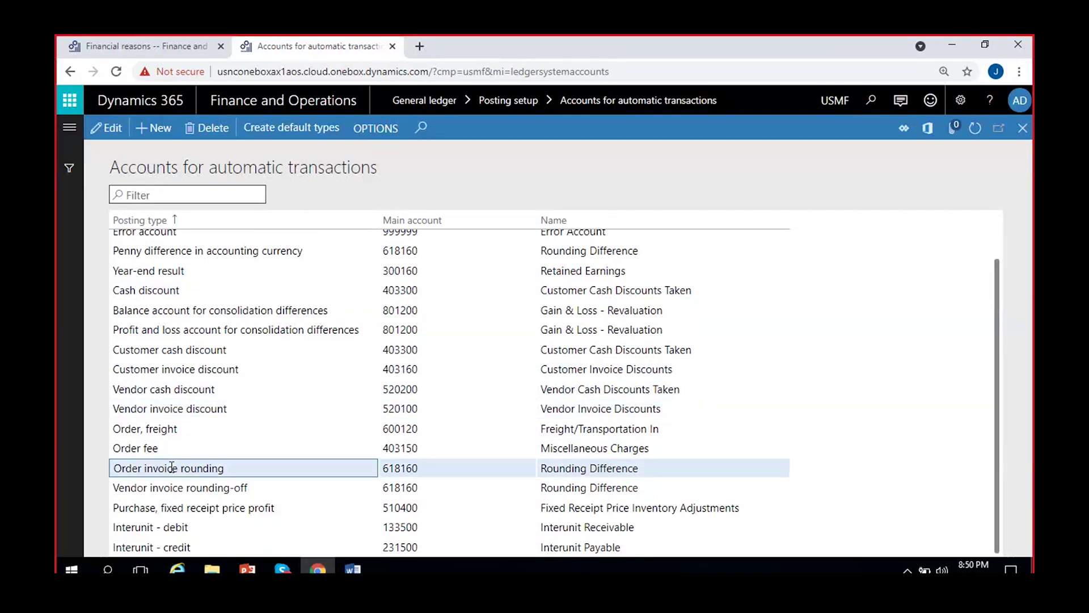
pyautogui.moveTo(231, 472); pyautogui.dragTo(114, 469)
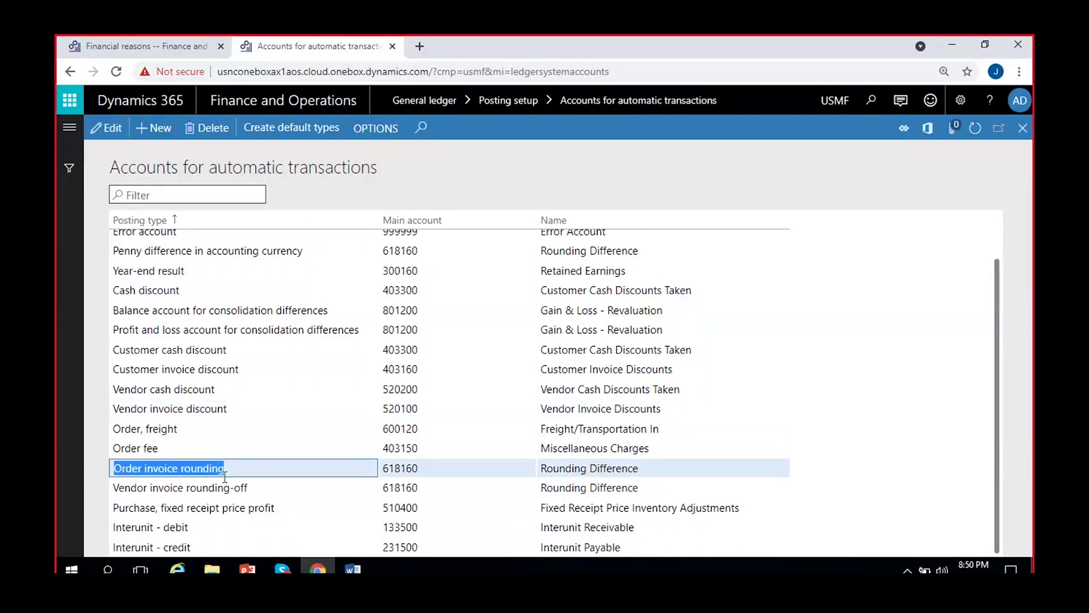
pyautogui.click(258, 470)
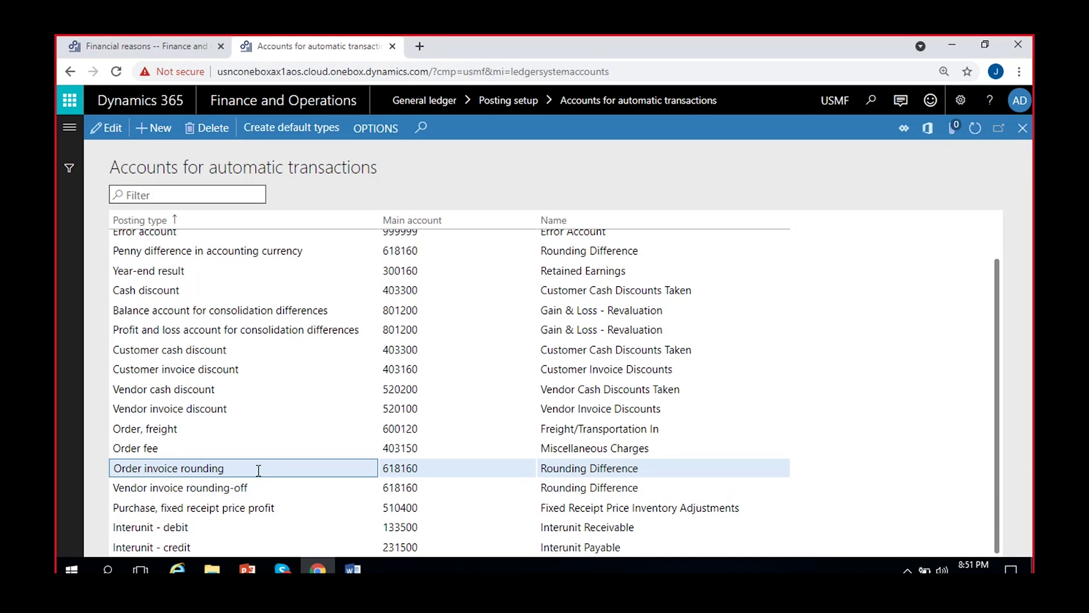
pyautogui.click(443, 466)
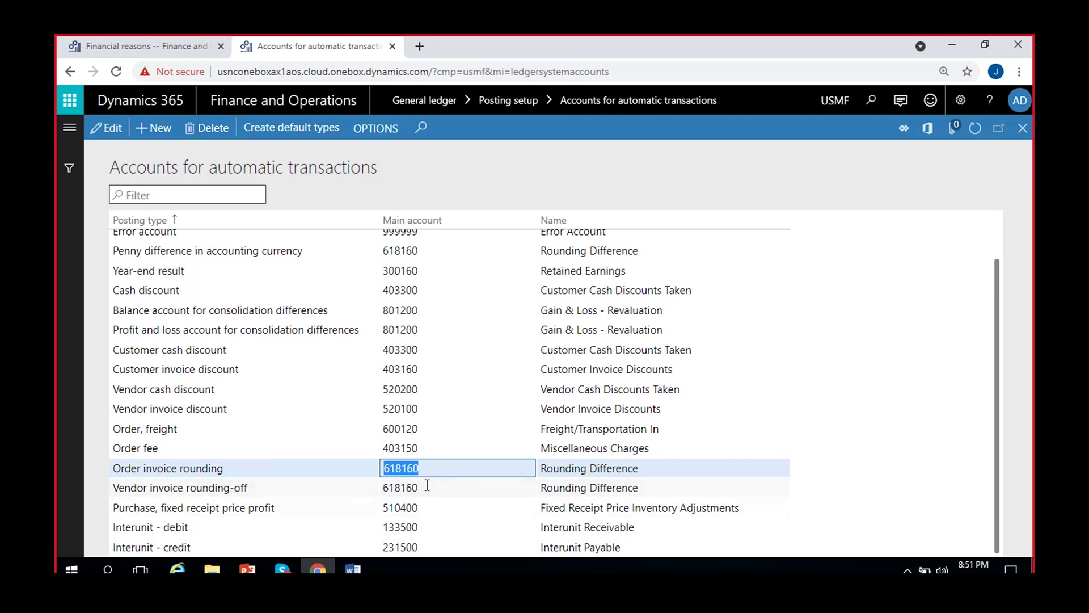
pyautogui.press('Down')
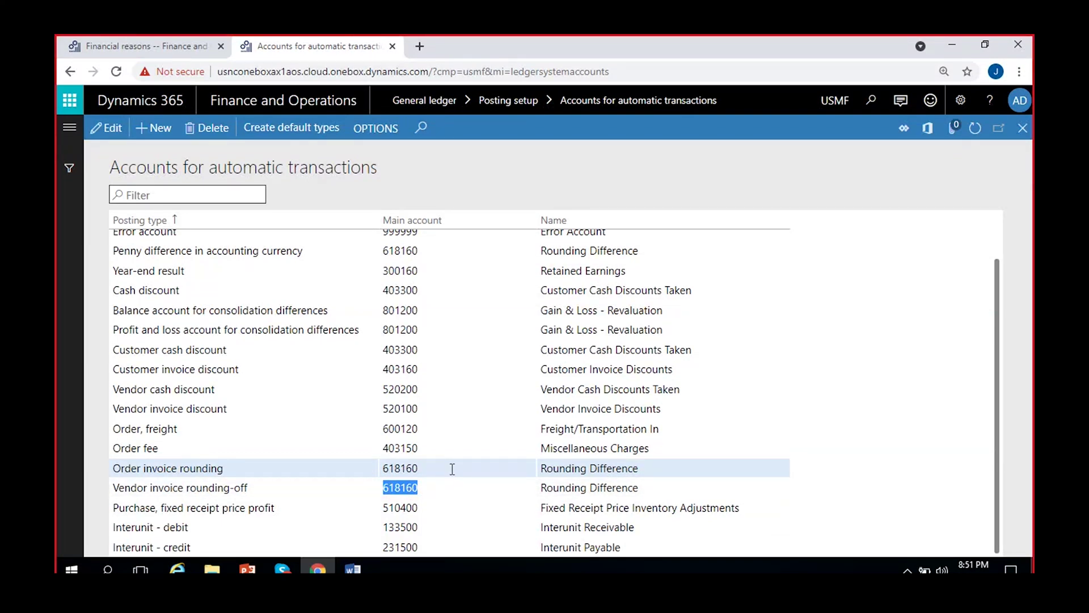
pyautogui.click(403, 388)
pyautogui.click(392, 349)
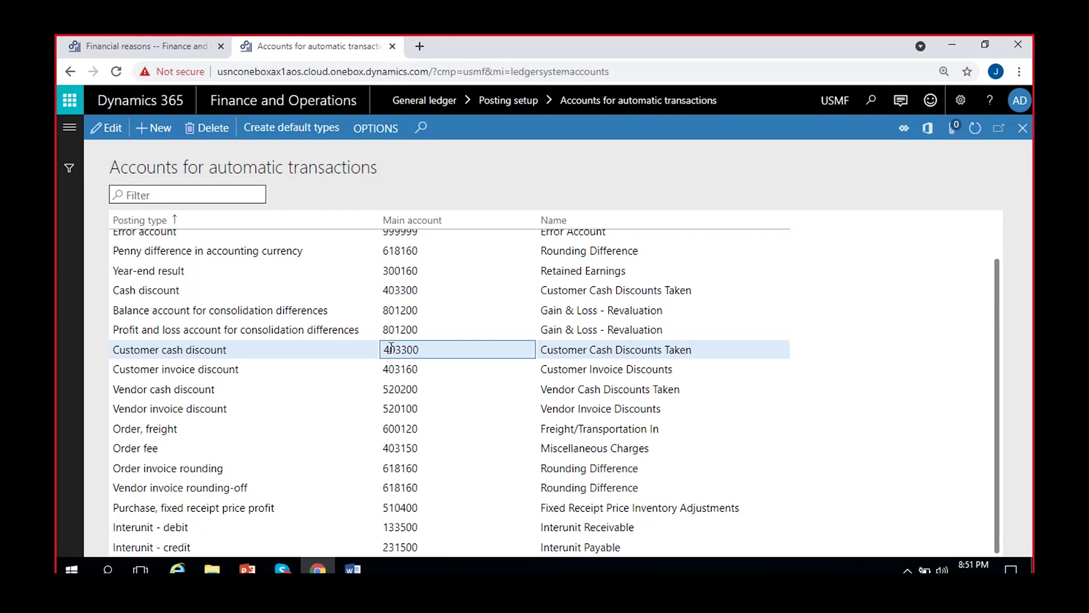
pyautogui.scroll(1, 522, 340)
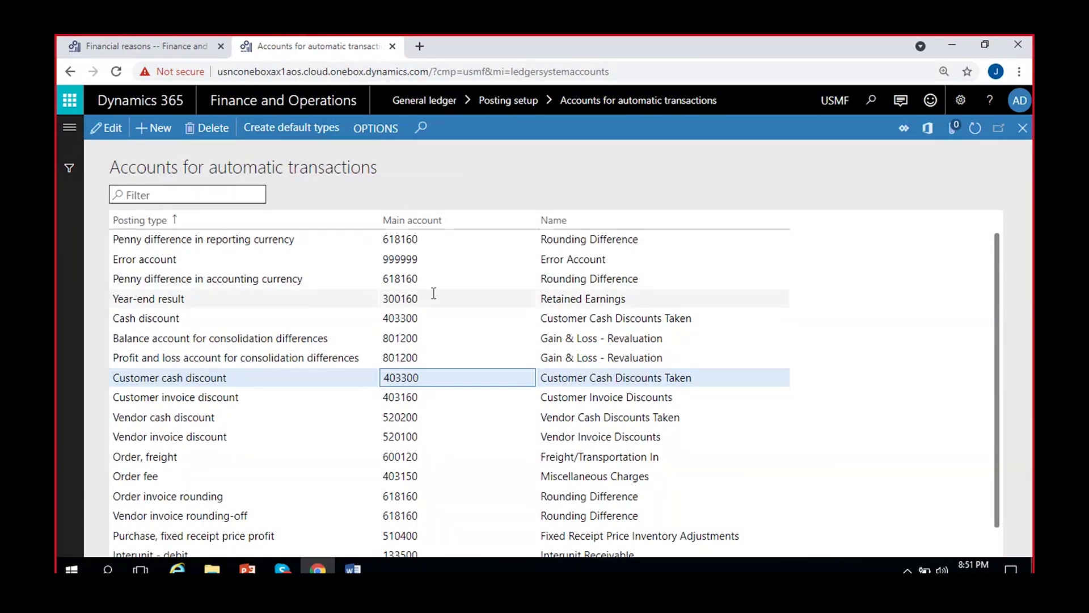
pyautogui.moveTo(434, 293)
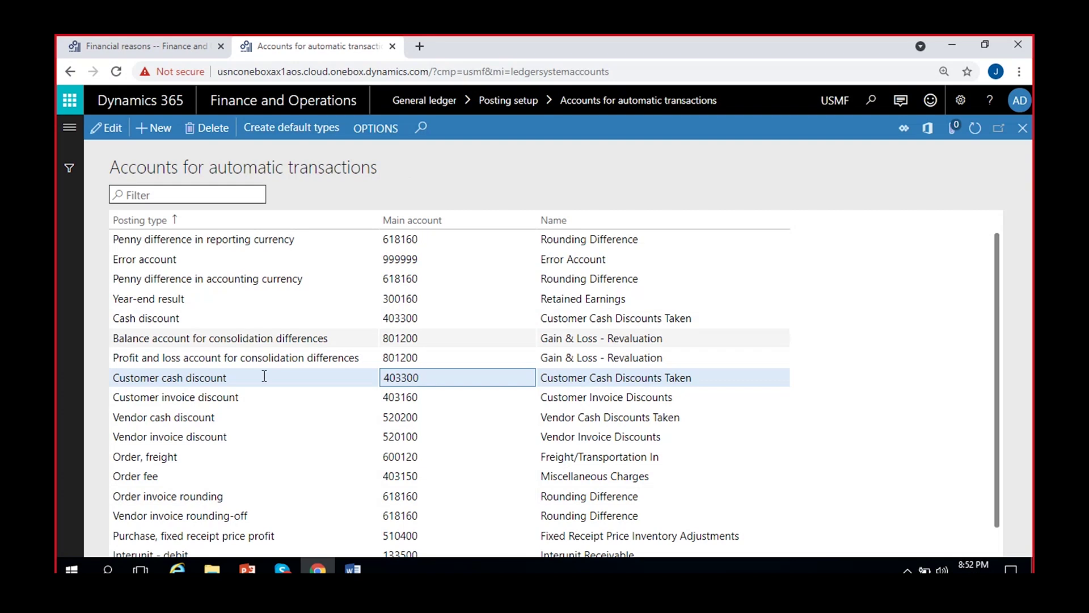
pyautogui.scroll(-1, 454, 386)
pyautogui.scroll(1, 491, 431)
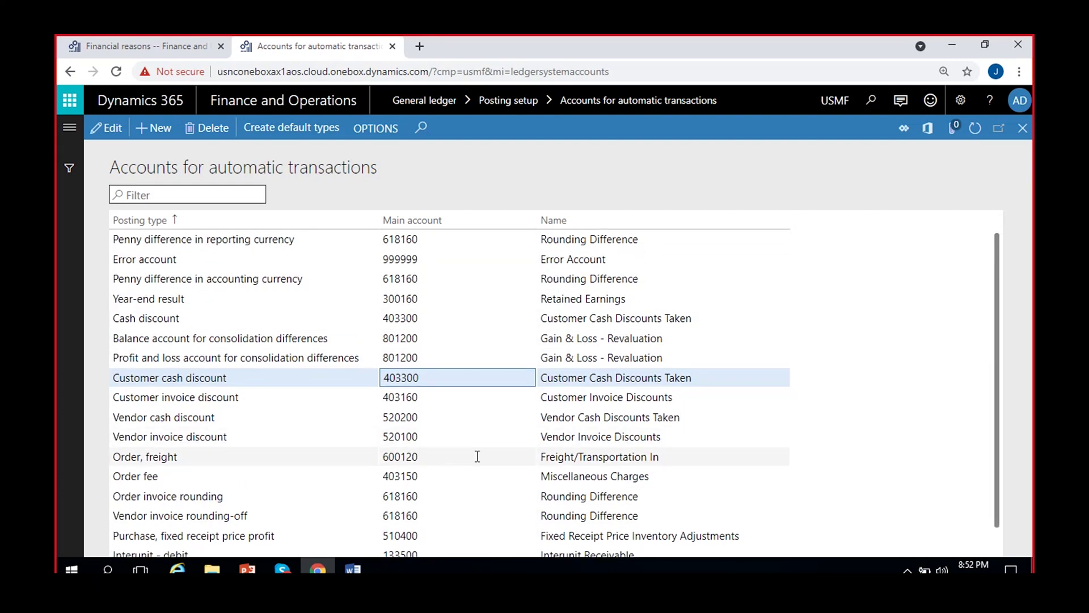
pyautogui.click(228, 418)
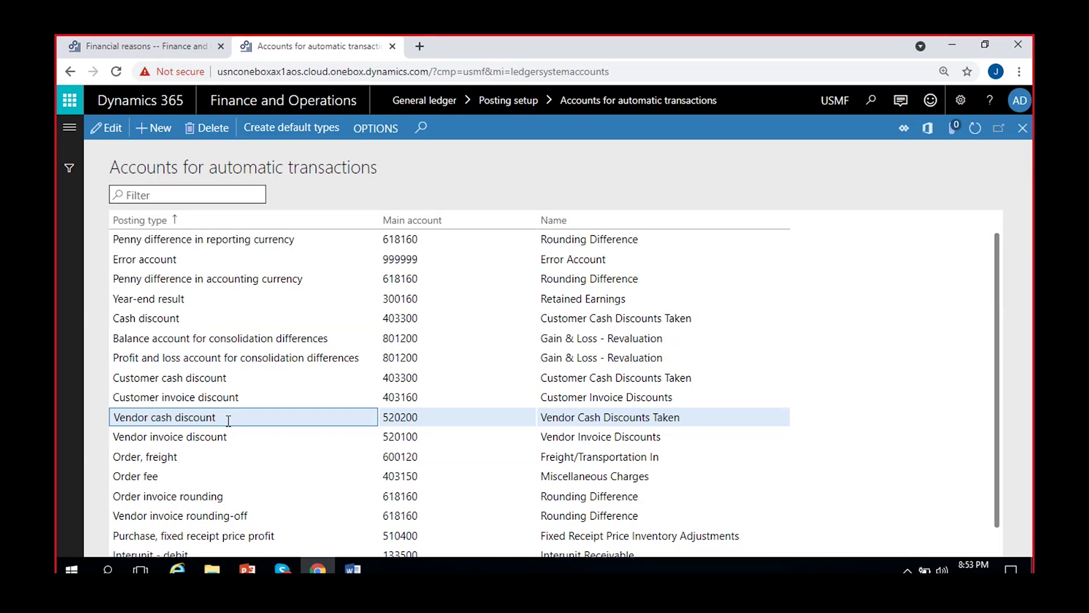
pyautogui.click(384, 416)
pyautogui.doubleClick(384, 416)
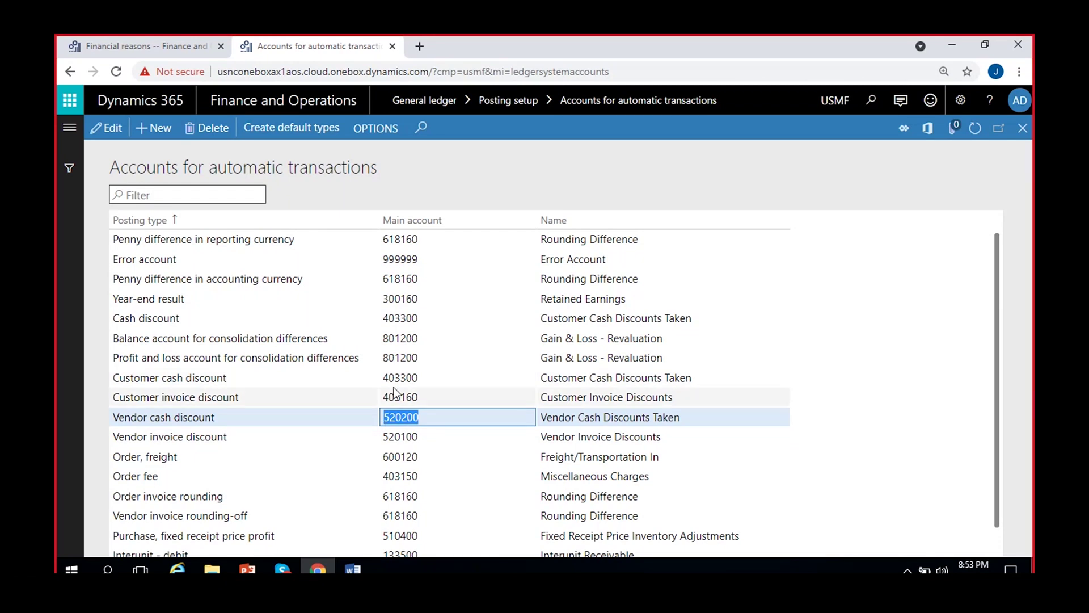
pyautogui.moveTo(383, 378); pyautogui.dragTo(430, 377)
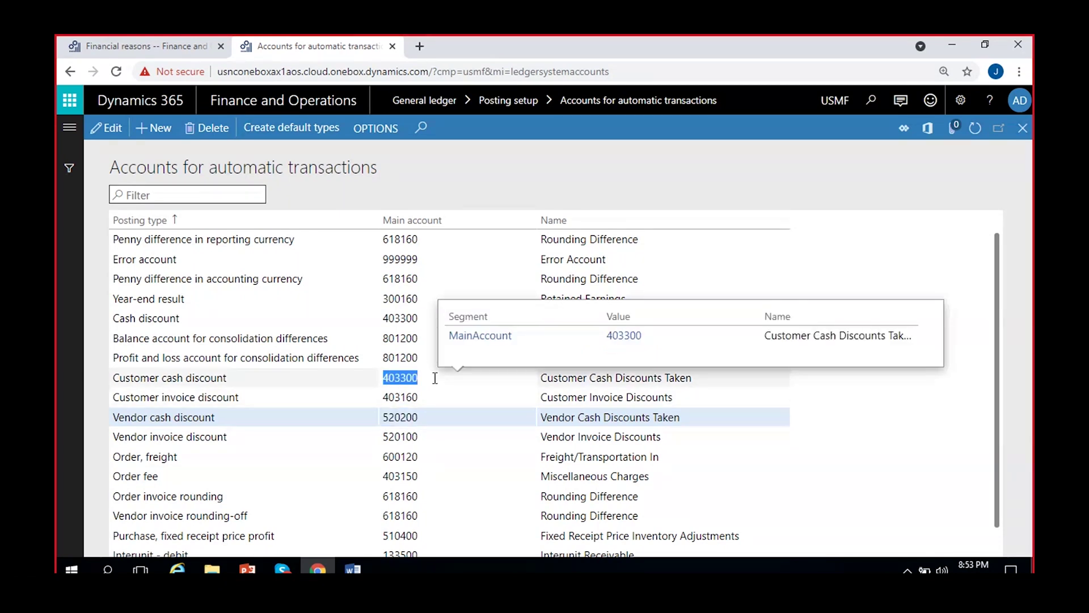